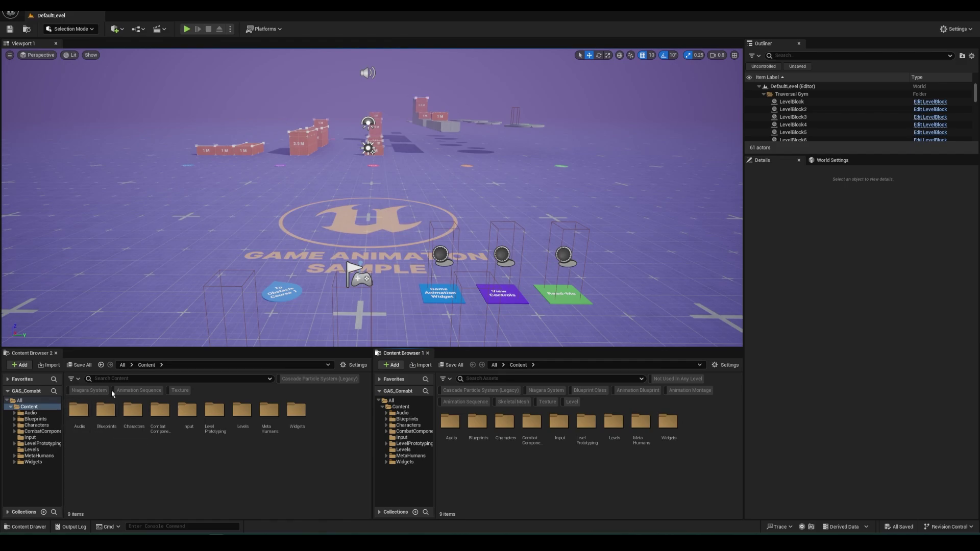
Search the project content for "sandbox" and open the CBP_SandboxCharacter blueprint
{"action": "type", "text": "ox"}
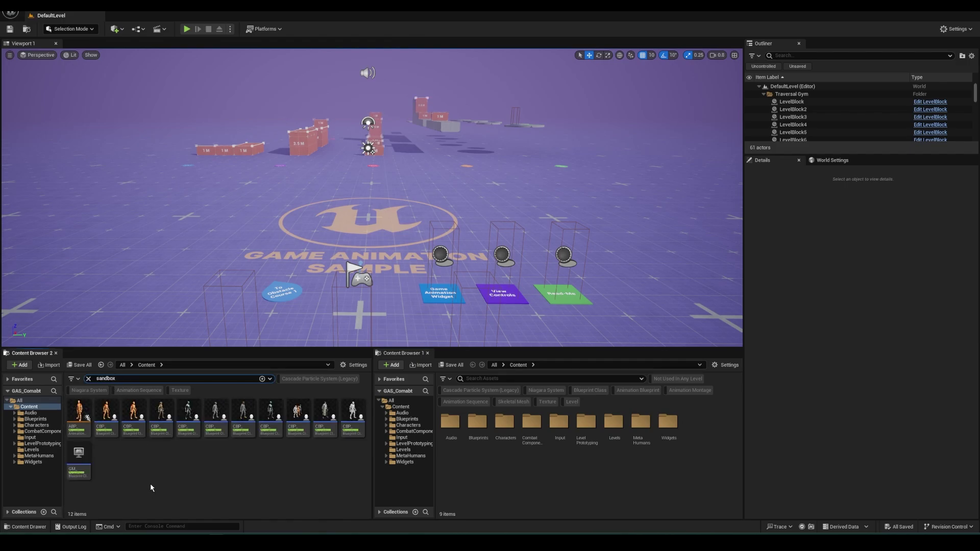
{"action": "scroll", "coordinate": [150, 487], "scroll_direction": "up", "scroll_amount": 2, "text": "ctrl"}
{"action": "left_click", "coordinate": [164, 447]}
{"action": "key", "text": "ctrl+b"}
{"action": "scroll", "coordinate": [184, 460], "scroll_direction": "down", "scroll_amount": 2}
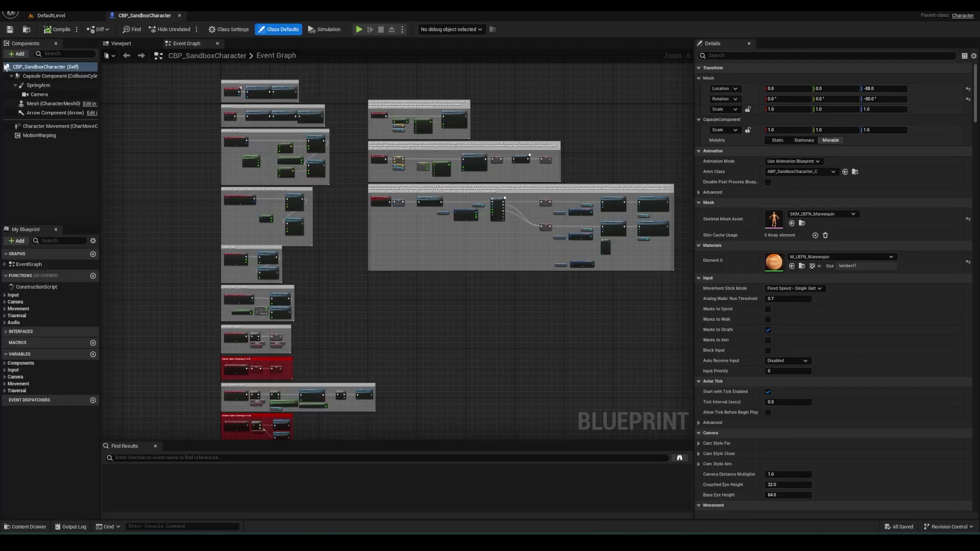
Add the Combat Component to CBP_SandboxCharacter and save the blueprint
{"action": "left_click", "coordinate": [17, 53]}
{"action": "type", "text": "combat"}
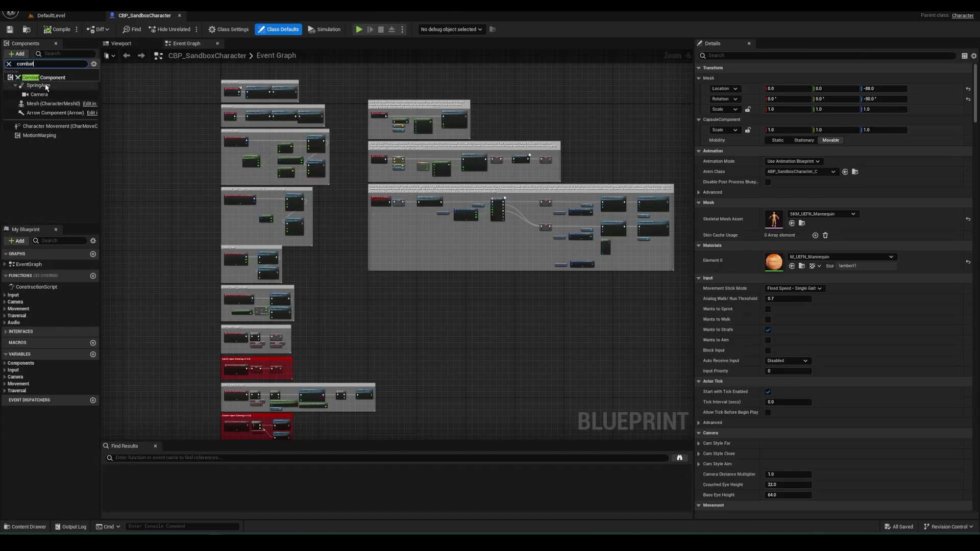
{"action": "left_click", "coordinate": [41, 83]}
{"action": "left_click", "coordinate": [9, 30]}
Open the BP_CC_Player blueprint from CombatComponent > Demo > Blueprints and show its Event Graph
{"action": "left_click", "coordinate": [51, 15]}
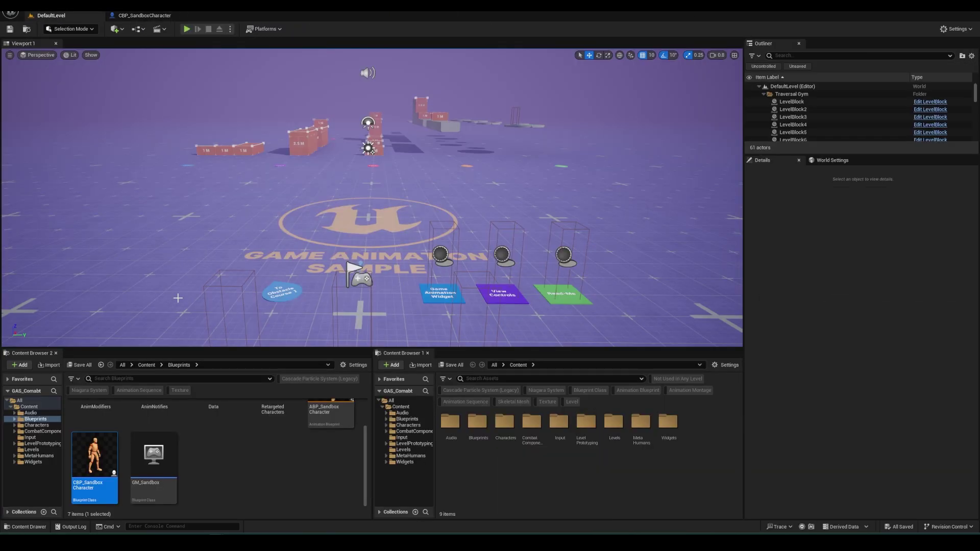
{"action": "left_click", "coordinate": [420, 431]}
{"action": "double_click", "coordinate": [531, 428]}
{"action": "left_click", "coordinate": [477, 430]}
{"action": "double_click", "coordinate": [477, 422]}
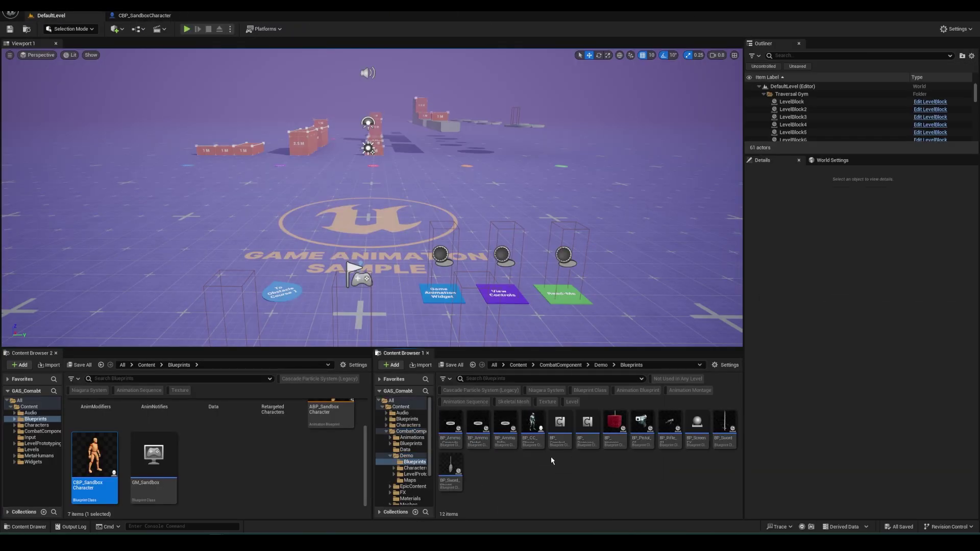
{"action": "double_click", "coordinate": [531, 434]}
{"action": "left_click", "coordinate": [245, 55]}
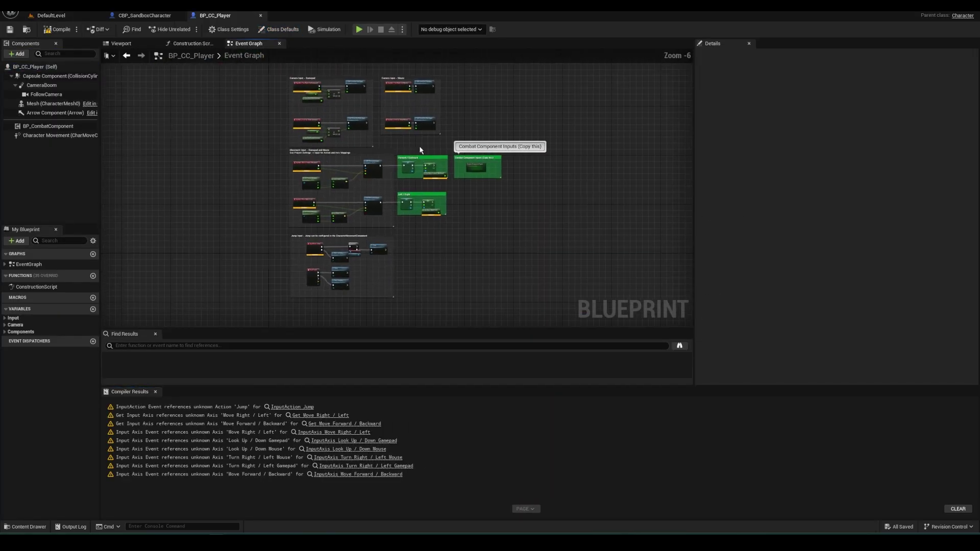
Copy the green Combat Component Inputs, Forward / Backward and Left / Right groups into CBP_SandboxCharacter's Event Graph
{"action": "left_click_drag", "start_coordinate": [404, 145], "coordinate": [511, 218]}
{"action": "left_click", "coordinate": [153, 15]}
{"action": "right_click_drag", "start_coordinate": [163, 144], "coordinate": [267, 176]}
{"action": "key", "text": "ctrl+v"}
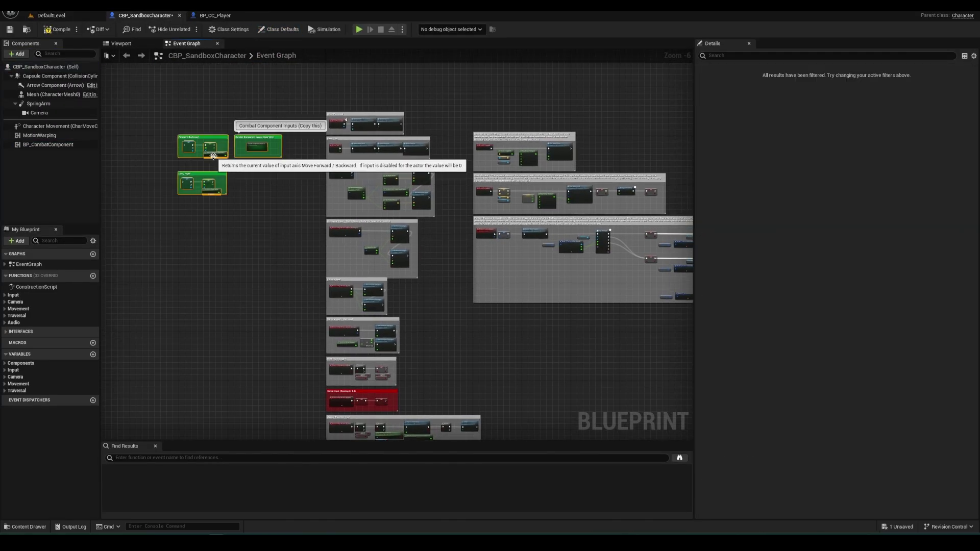
Arrange the pasted groups, placing Forward / Backward and Left / Right beside the world space movement input section
{"action": "left_click_drag", "start_coordinate": [247, 151], "coordinate": [269, 128]}
{"action": "left_click_drag", "start_coordinate": [194, 103], "coordinate": [242, 176]}
{"action": "left_click_drag", "start_coordinate": [232, 166], "coordinate": [435, 334]}
{"action": "scroll", "coordinate": [401, 317], "scroll_direction": "up", "scroll_amount": 5}
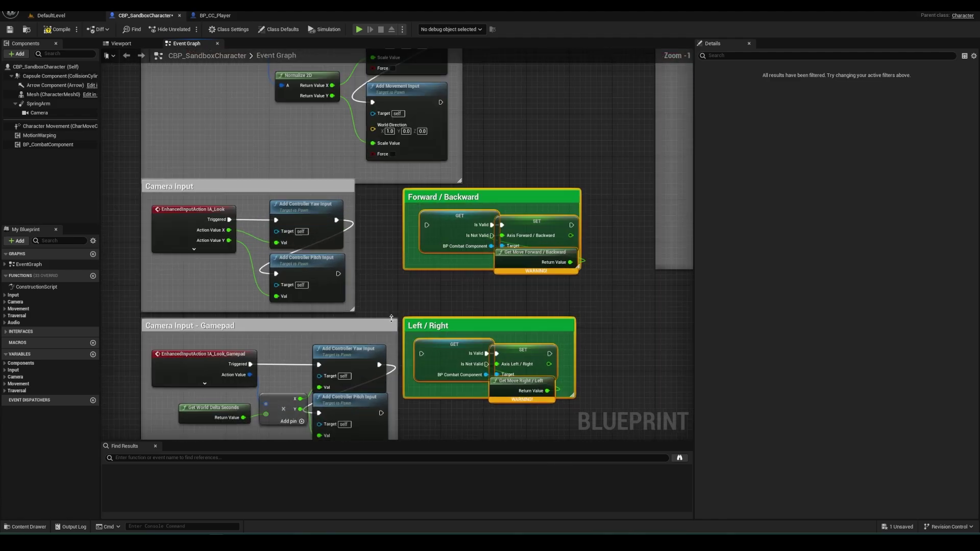
{"action": "right_click_drag", "start_coordinate": [463, 353], "coordinate": [424, 280]}
{"action": "left_click_drag", "start_coordinate": [419, 281], "coordinate": [432, 306]}
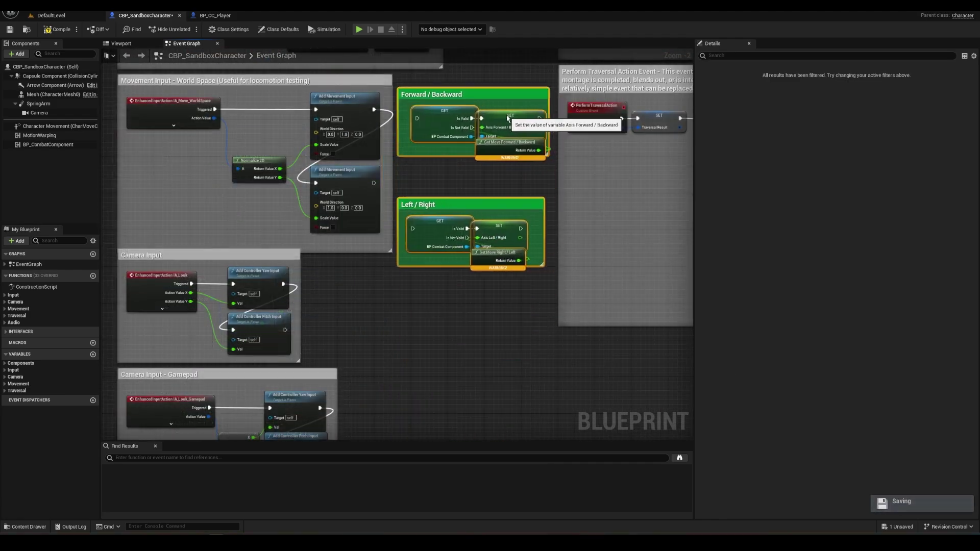
Wire the world space movement nodes and Normalize 2D values into the Forward / Backward and Left / Right setters, then compile
{"action": "left_click_drag", "start_coordinate": [341, 230], "coordinate": [406, 147]}
{"action": "right_click_drag", "start_coordinate": [450, 135], "coordinate": [471, 139]}
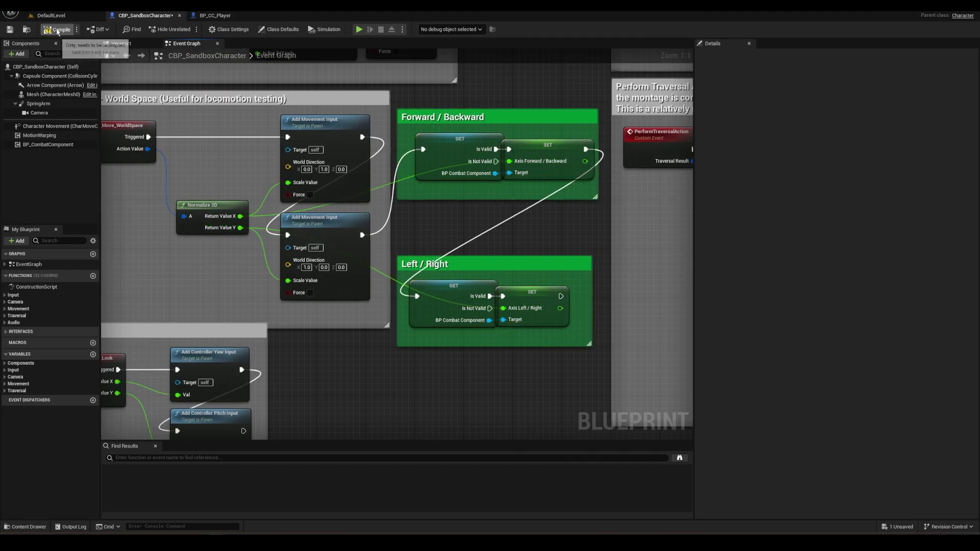
{"action": "left_click", "coordinate": [57, 30]}
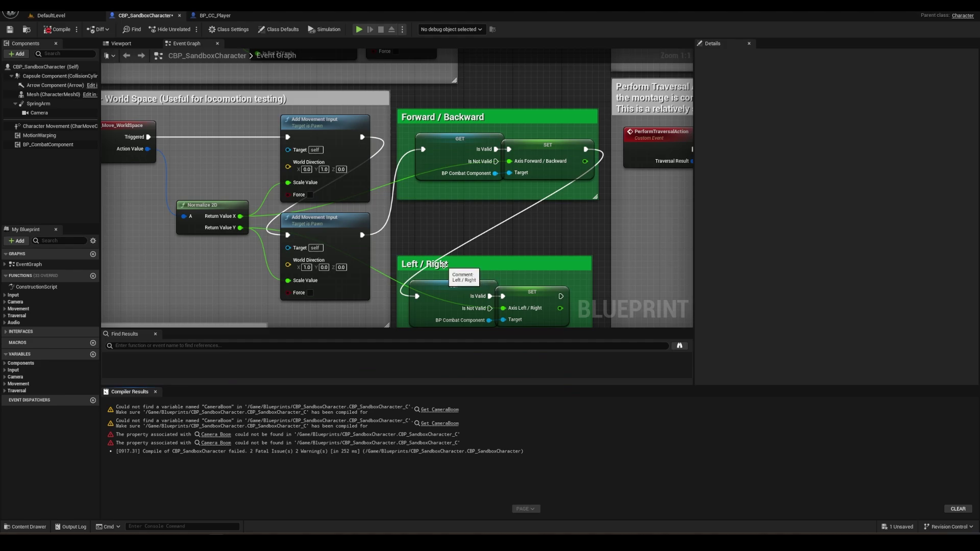
Replace the broken Camera Boom references in the Zoom Out and Zoom In graphs with Spring Arm and recompile
{"action": "left_click", "coordinate": [216, 434]}
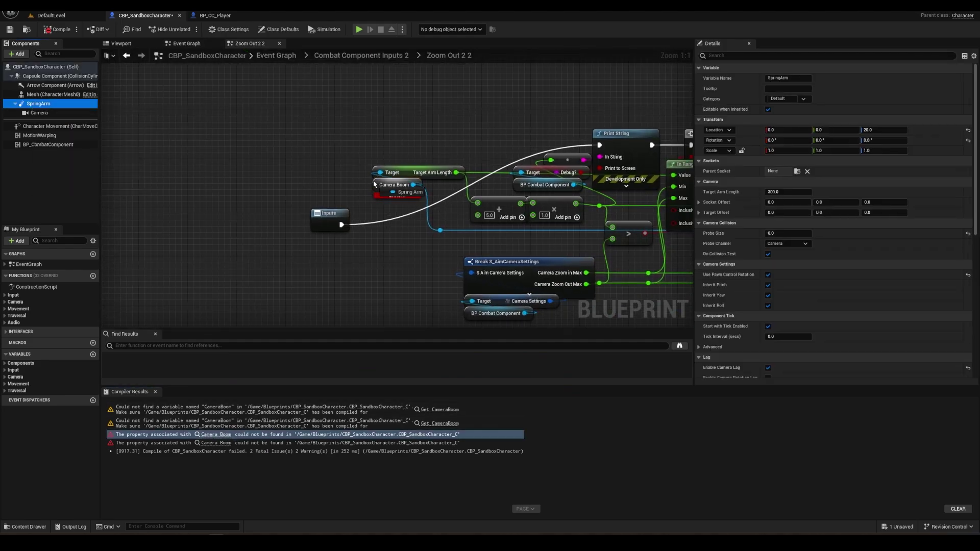
{"action": "left_click", "coordinate": [51, 30]}
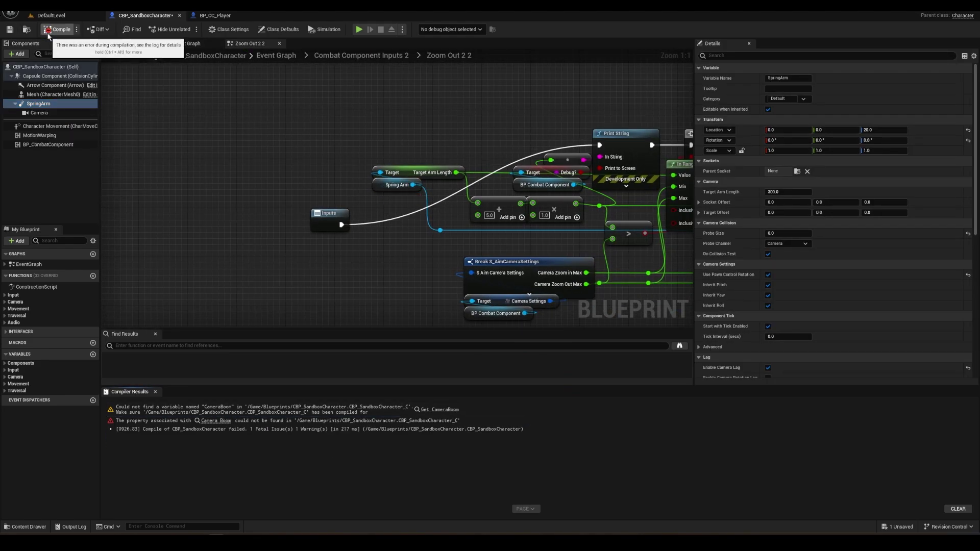
{"action": "left_click", "coordinate": [216, 421]}
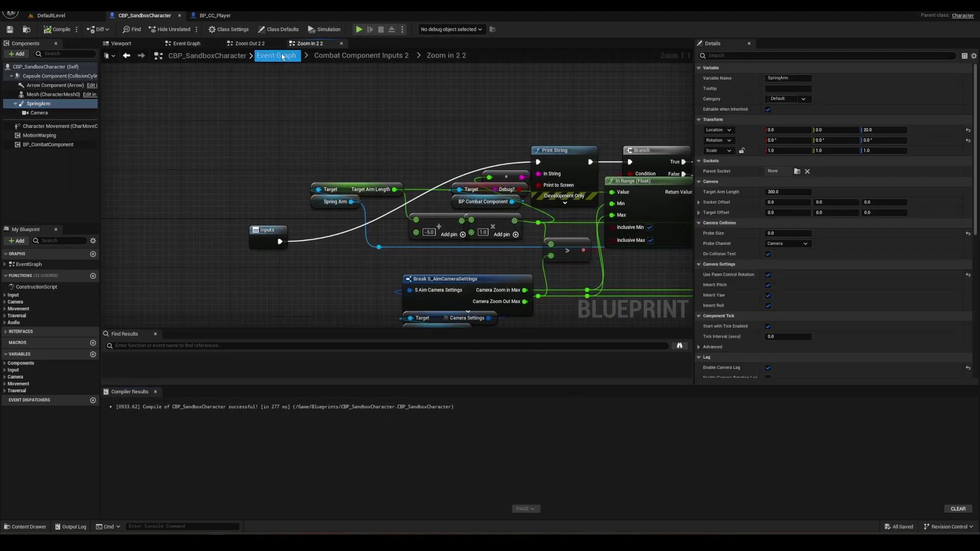
In the Event Graph, add a BP_CombatComponent Set Can Attack node set to true after the upper Flying Set Movement Mode node
{"action": "left_click", "coordinate": [276, 56]}
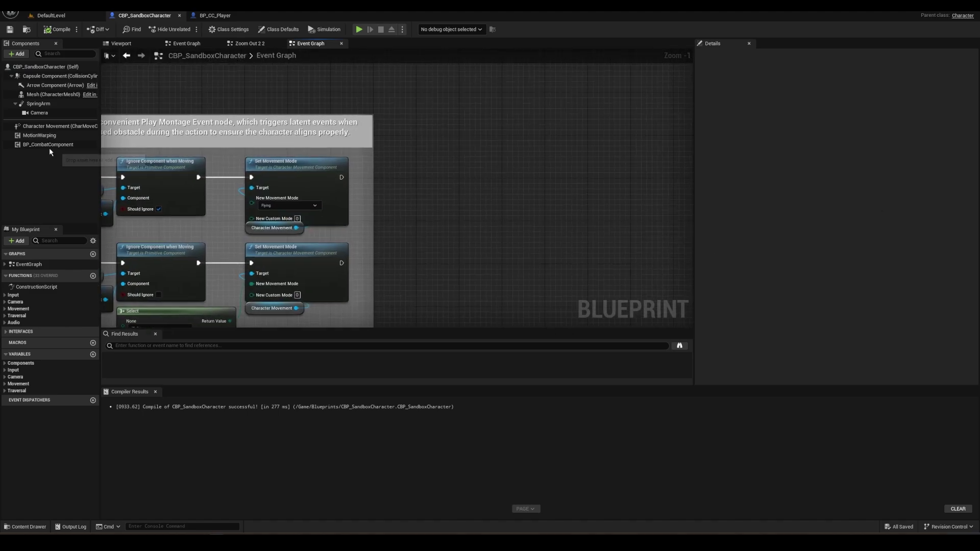
{"action": "left_click_drag", "start_coordinate": [445, 233], "coordinate": [396, 179]}
{"action": "left_click", "coordinate": [449, 271]}
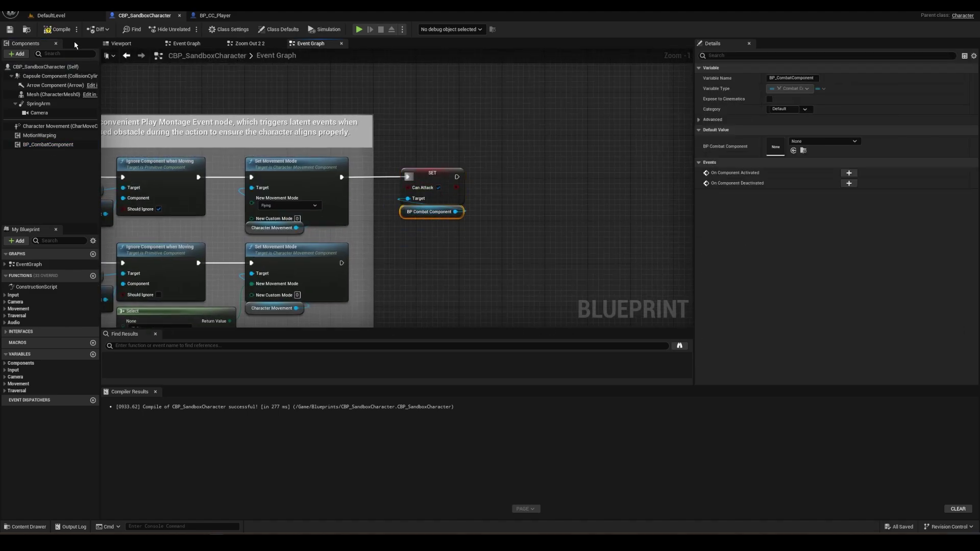
Open the SKM_UEFN_Mannequin mesh from the character's Mesh component and switch to its SK_UEFN_Mannequin skeleton
{"action": "left_click", "coordinate": [44, 95]}
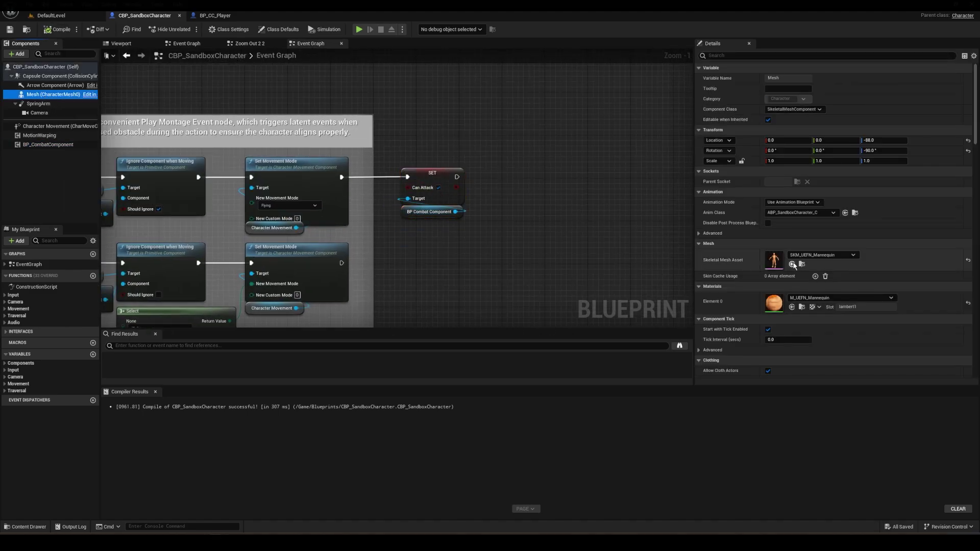
{"action": "double_click", "coordinate": [775, 258]}
{"action": "left_click", "coordinate": [814, 30]}
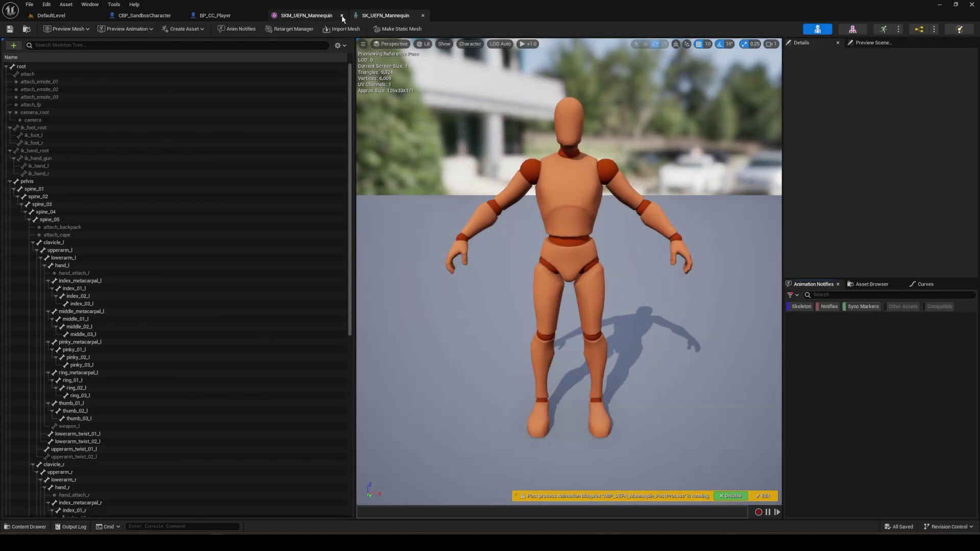
Open the SKEL_Mannequin_Combat skeleton through BP_CC_Player's mesh and place it side by side with SK_UEFN_Mannequin
{"action": "left_click", "coordinate": [215, 15]}
{"action": "left_click", "coordinate": [48, 103]}
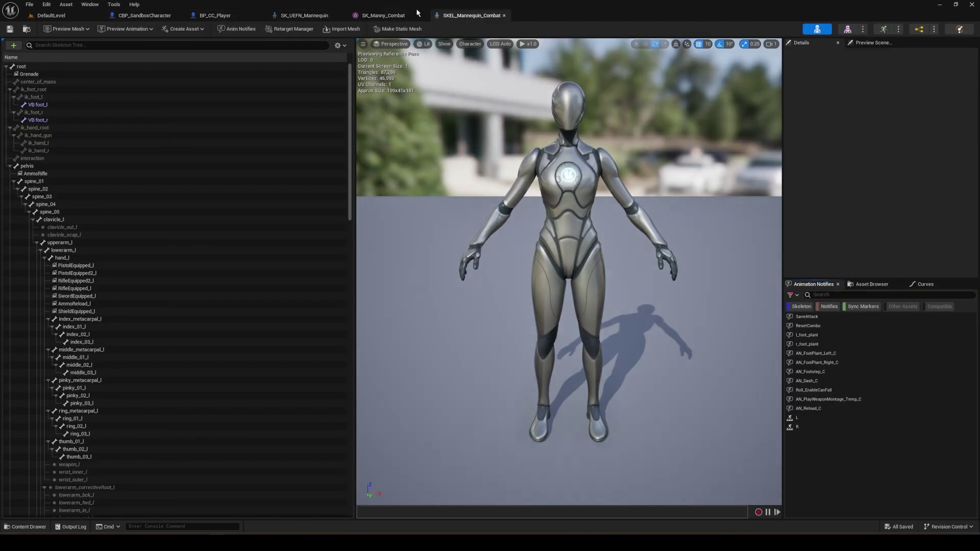
{"action": "key", "text": "super+Right"}
{"action": "left_click", "coordinate": [163, 98]}
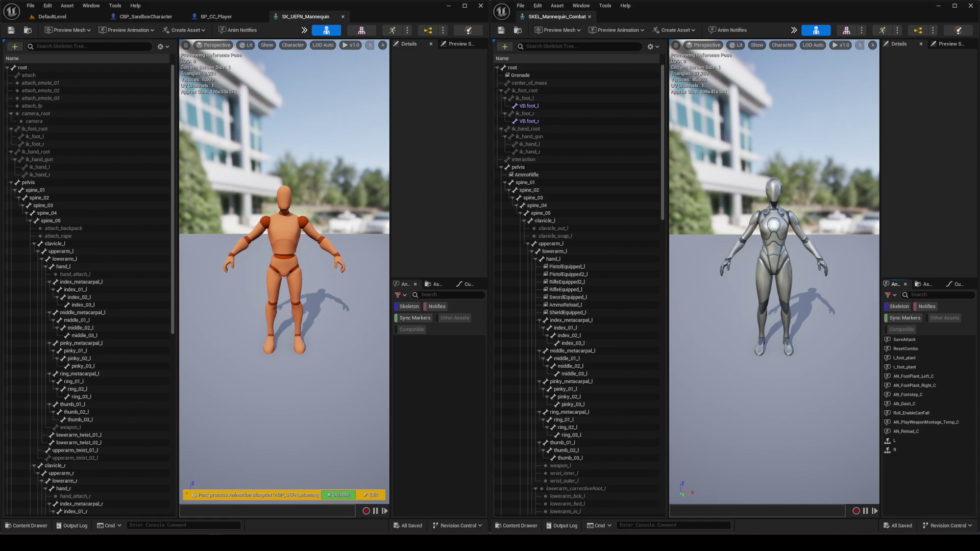
Open both skeletons' asset details and add SK_UEFN_Mannequin as a compatible skeleton of SKEL_Mannequin_Combat
{"action": "left_click", "coordinate": [91, 5]}
{"action": "left_click", "coordinate": [112, 109]}
{"action": "left_click", "coordinate": [580, 5]}
{"action": "left_click", "coordinate": [602, 109]}
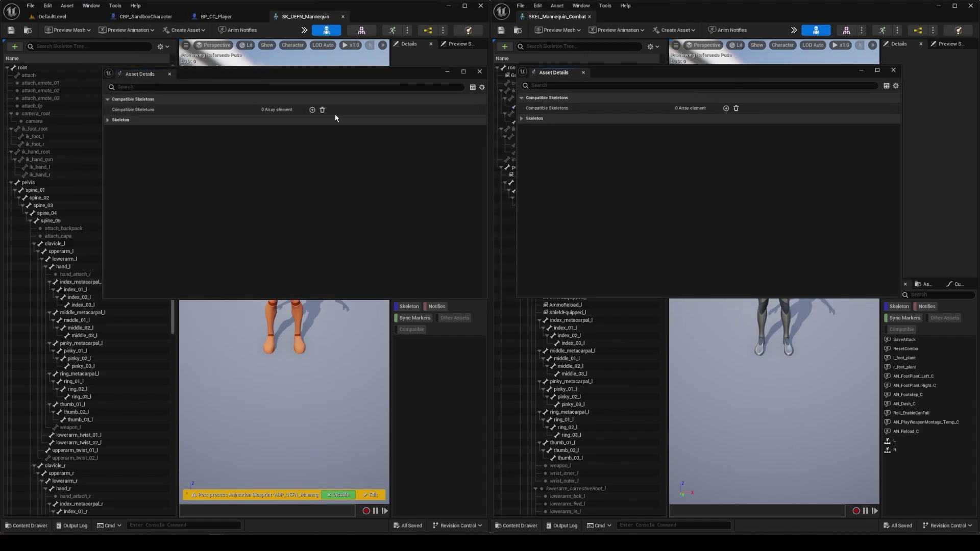
{"action": "left_click", "coordinate": [722, 120]}
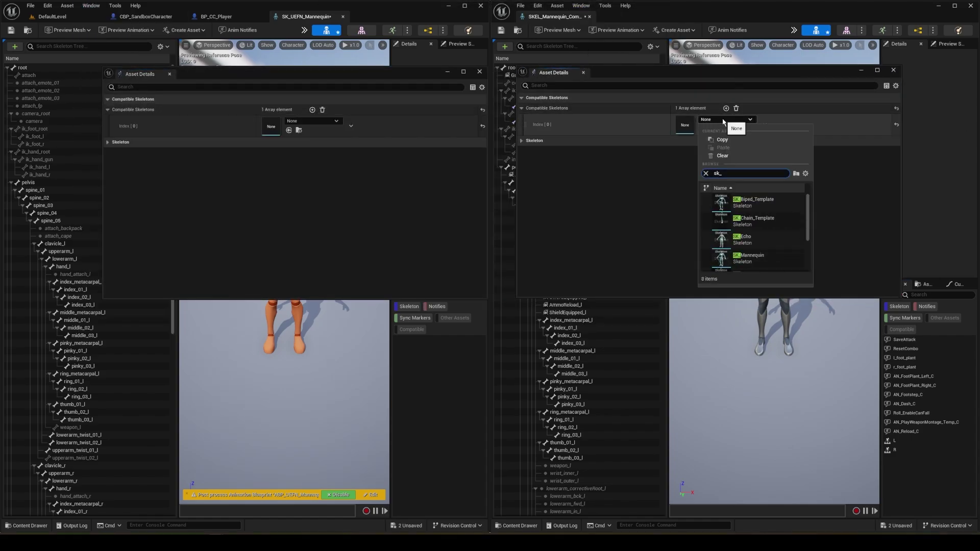
{"action": "left_click", "coordinate": [754, 201]}
Set SKEL_Mannequin_Combat as SK_UEFN_Mannequin's compatible skeleton, save everything and close both asset details windows
{"action": "left_click", "coordinate": [312, 121]}
{"action": "type", "text": "skelma"}
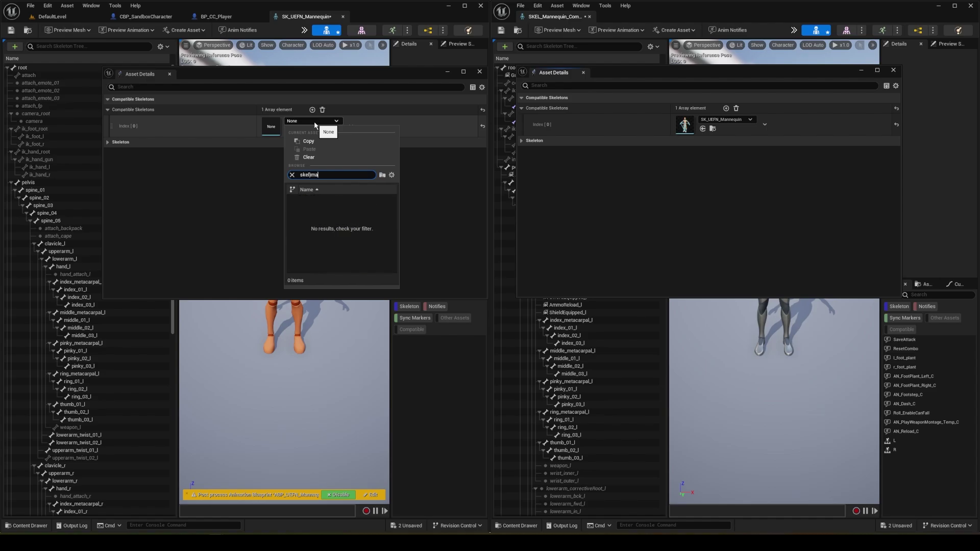
{"action": "type", "text": "l_mann"}
{"action": "left_click", "coordinate": [348, 206]}
{"action": "key", "text": "ctrl+shift+s"}
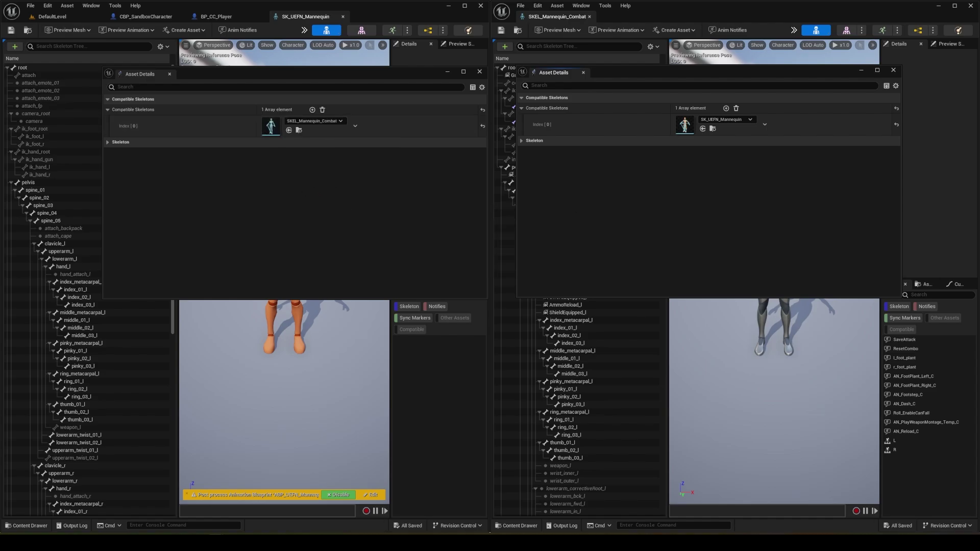
{"action": "left_click", "coordinate": [893, 70]}
{"action": "left_click", "coordinate": [479, 72]}
Copy all sockets from SKEL_Mannequin_Combat and paste them into the SK_UEFN_Mannequin skeleton
{"action": "left_click", "coordinate": [544, 82]}
{"action": "key", "text": "ctrl+a"}
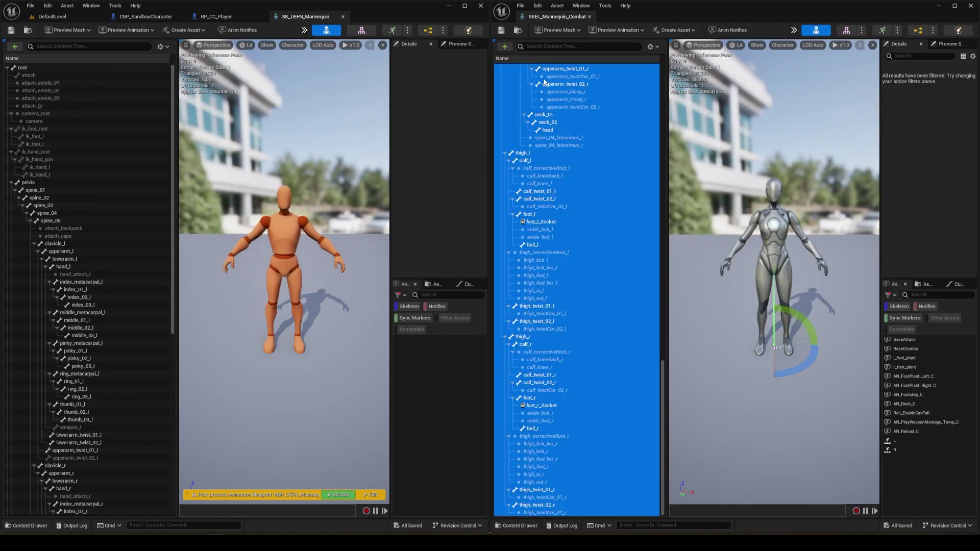
{"action": "right_click", "coordinate": [545, 85]}
{"action": "left_click", "coordinate": [581, 171]}
{"action": "right_click", "coordinate": [26, 68]}
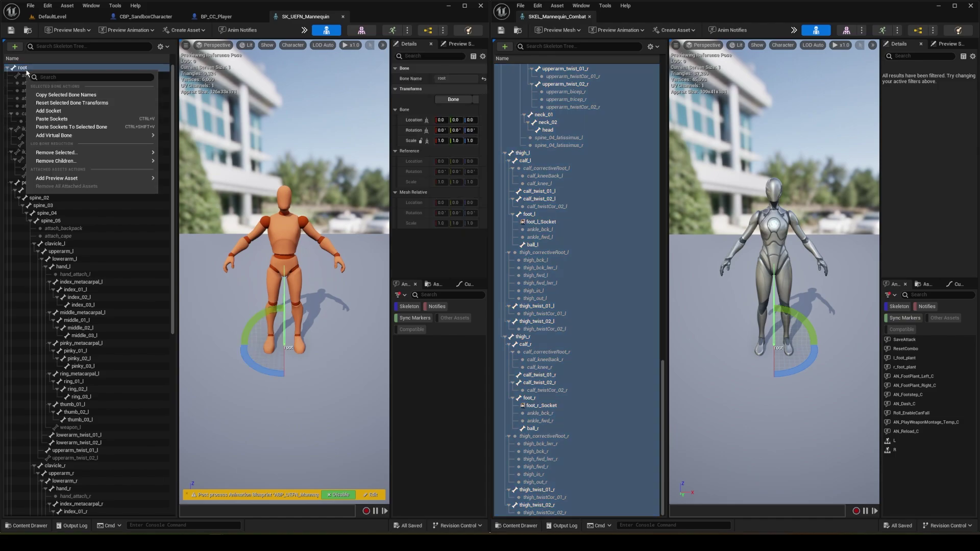
{"action": "left_click", "coordinate": [53, 119]}
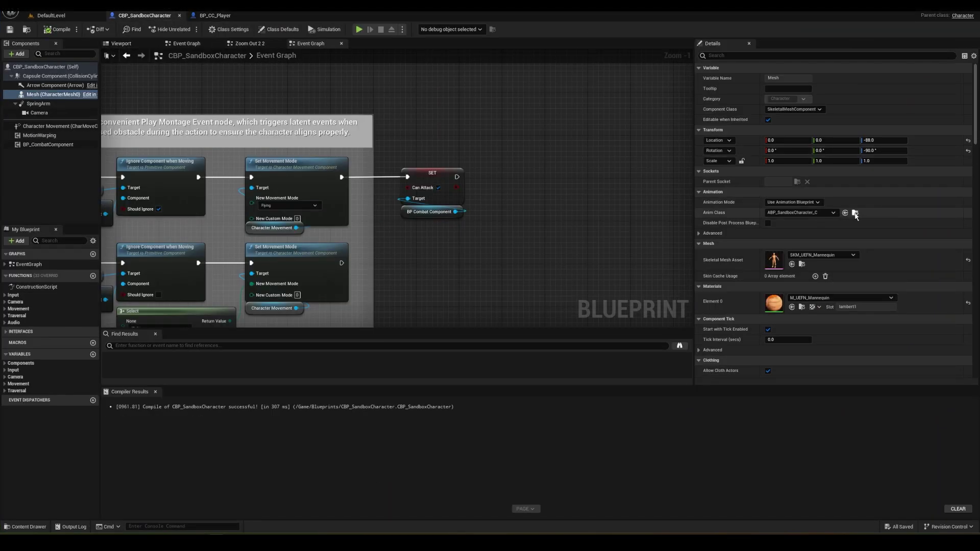
Open the ABP_SandboxCharacter animation blueprint and add the Combat Component interface to its implemented interfaces
{"action": "left_click", "coordinate": [854, 213]}
{"action": "double_click", "coordinate": [326, 459]}
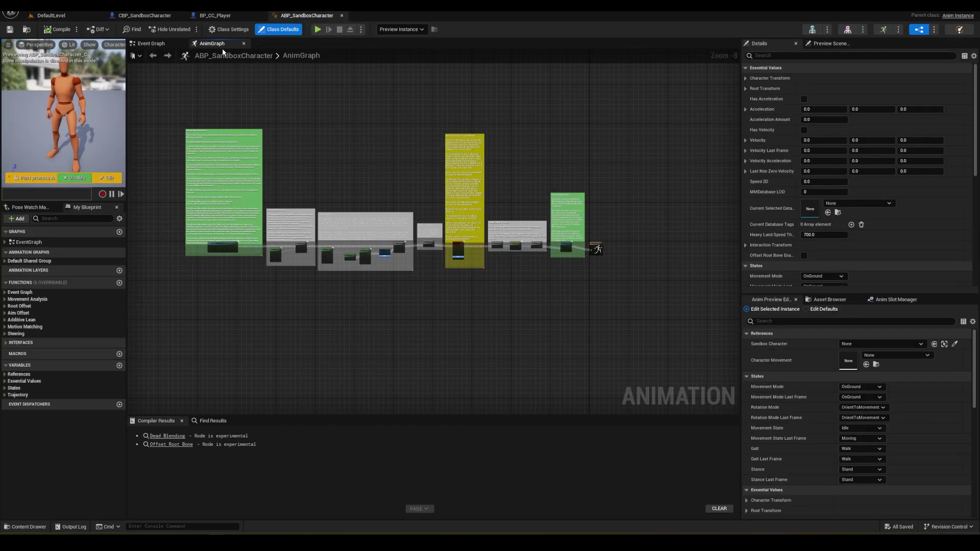
{"action": "left_click", "coordinate": [229, 29]}
{"action": "left_click", "coordinate": [816, 192]}
{"action": "left_click", "coordinate": [834, 217]}
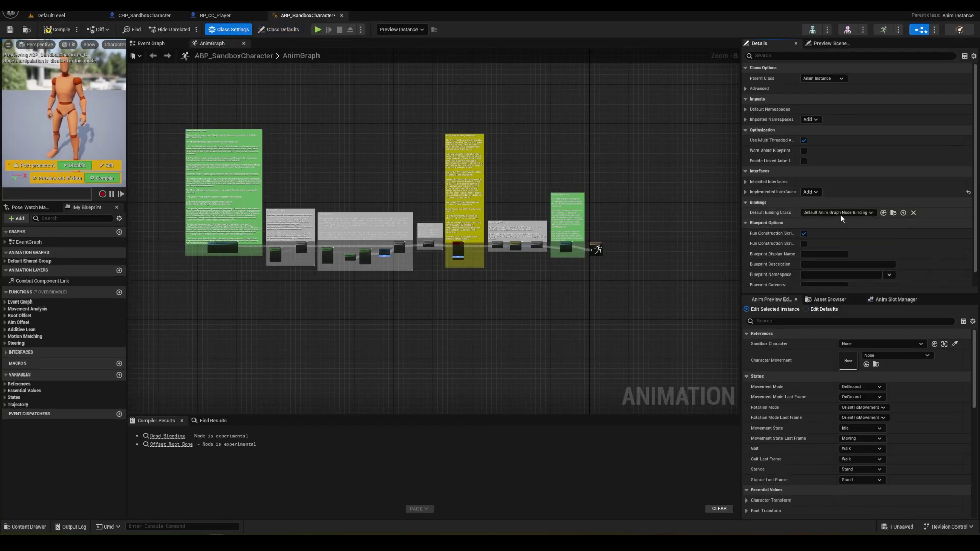
Connect the Input Pose to the Output Pose in the Combat Component Link layer and compile the animation blueprint
{"action": "double_click", "coordinate": [37, 282]}
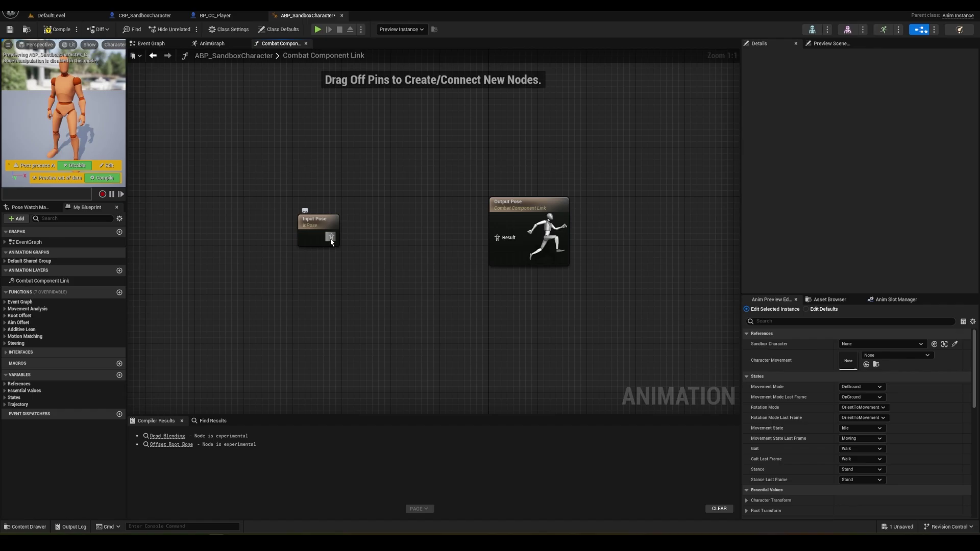
{"action": "left_click", "coordinate": [57, 30]}
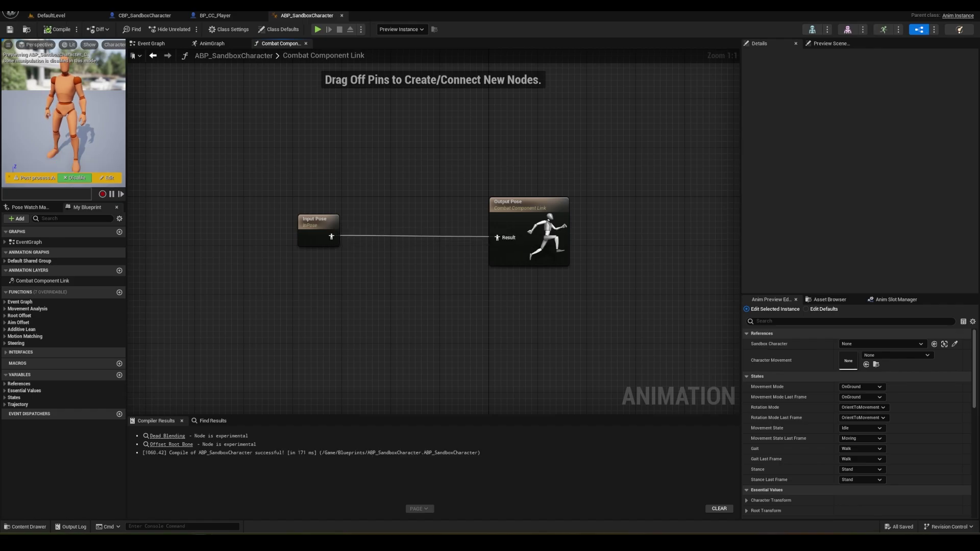
Switch to the browser and read the Link Animation Graphs section of the CombatComponent integration wiki
{"action": "left_click_drag", "start_coordinate": [979, 255], "coordinate": [517, 235]}
{"action": "double_click", "coordinate": [710, 246]}
{"action": "scroll", "coordinate": [706, 247], "scroll_direction": "up", "scroll_amount": 6}
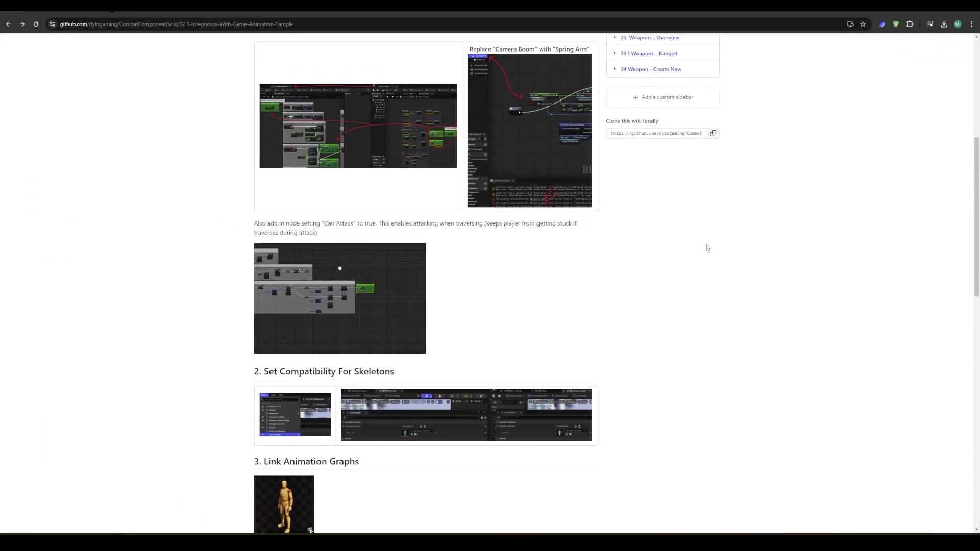
{"action": "scroll", "coordinate": [638, 235], "scroll_direction": "down", "scroll_amount": 4}
{"action": "scroll", "coordinate": [576, 258], "scroll_direction": "down", "scroll_amount": 7}
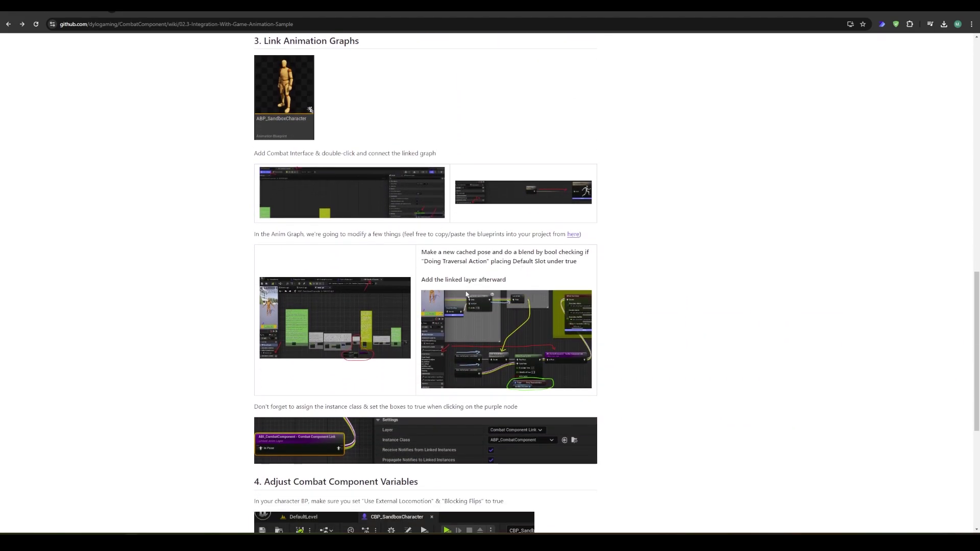
{"action": "scroll", "coordinate": [687, 230], "scroll_direction": "up", "scroll_amount": 1}
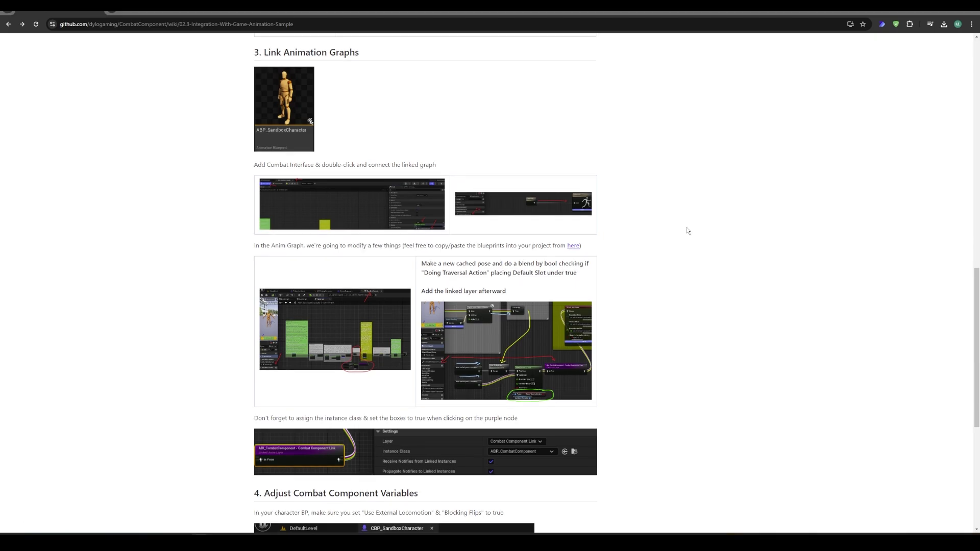
{"action": "scroll", "coordinate": [669, 225], "scroll_direction": "down", "scroll_amount": 1}
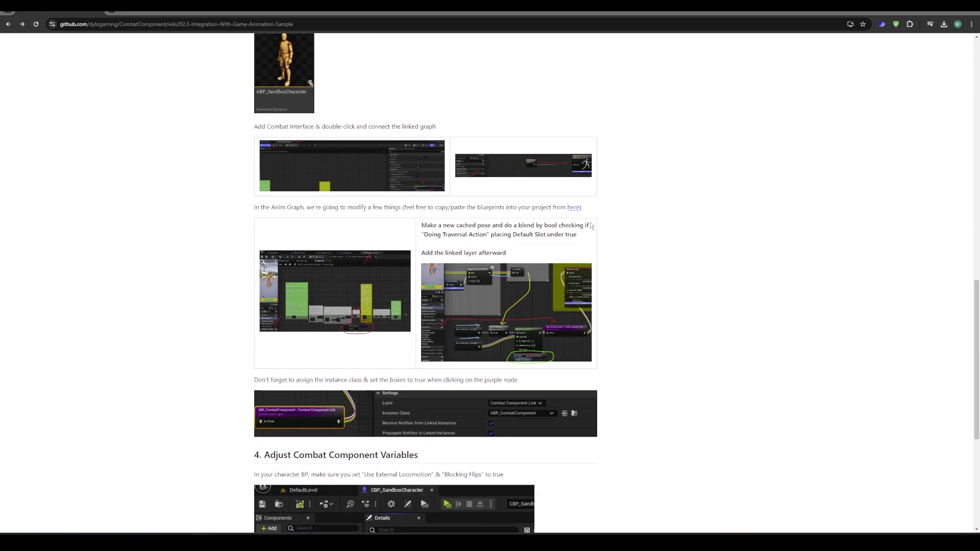
Open the blueprintUE page linked in the wiki, copy the Combat Component Game Animation Sample Anim BP code, and return to the Unreal editor
{"action": "right_click", "coordinate": [572, 209]}
{"action": "left_click", "coordinate": [607, 218]}
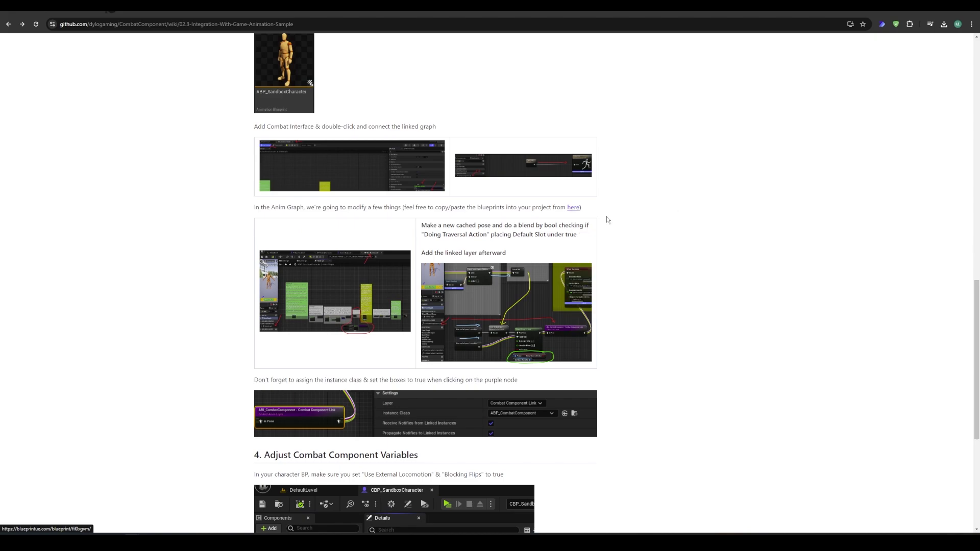
{"action": "left_click", "coordinate": [152, 13]}
{"action": "scroll", "coordinate": [485, 434], "scroll_direction": "down", "scroll_amount": 1}
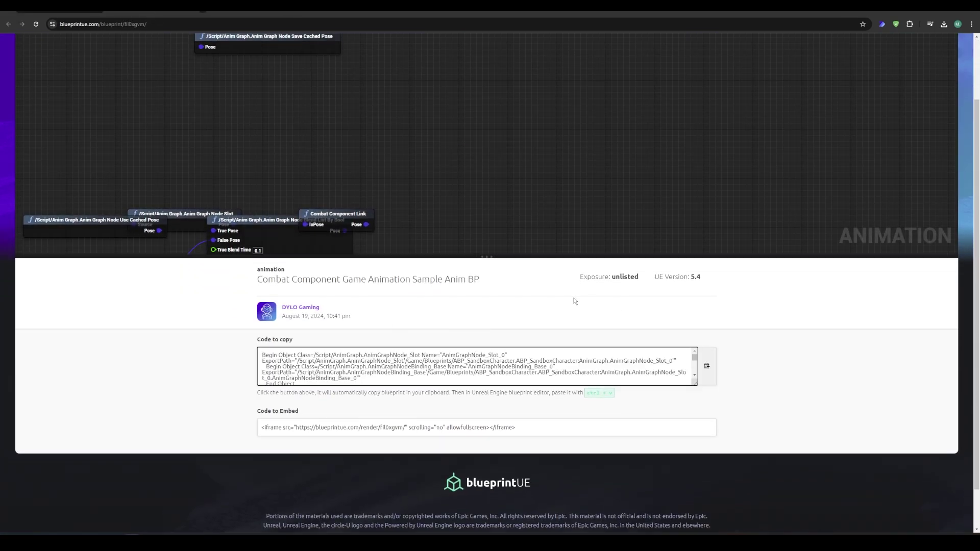
{"action": "key", "text": "alt+Tab"}
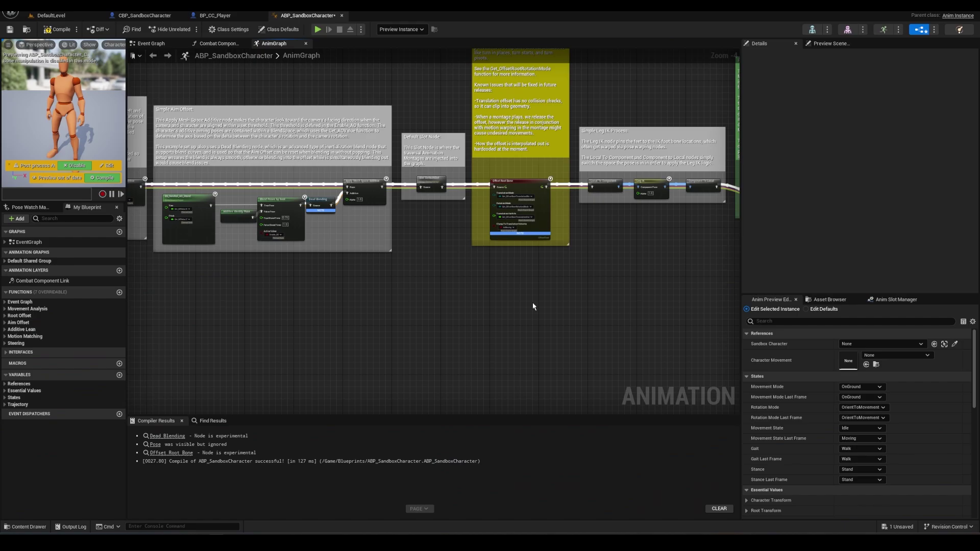
Paste the copied Combat Component nodes into empty space in the ABP_SandboxCharacter AnimGraph and compile
{"action": "right_click_drag", "start_coordinate": [532, 307], "coordinate": [477, 278]}
{"action": "key", "text": "ctrl+v"}
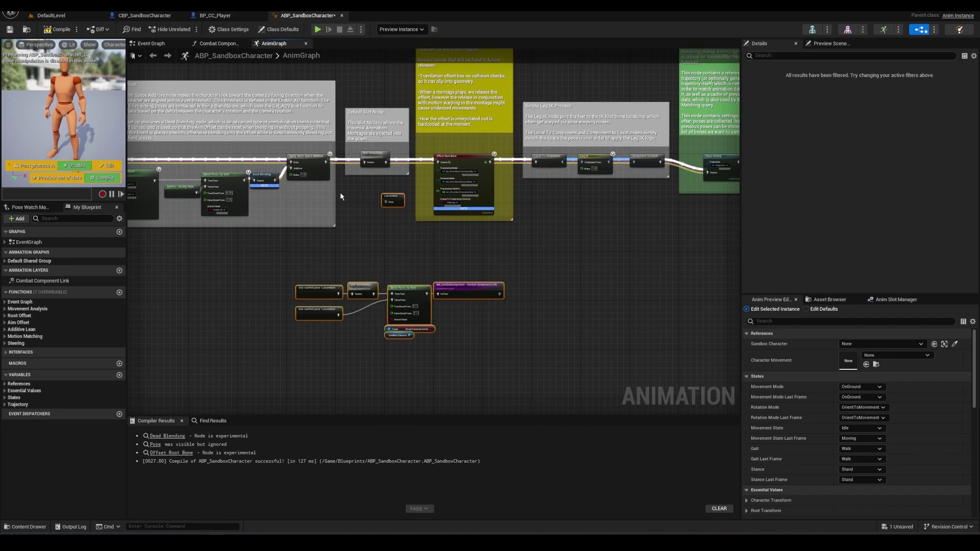
{"action": "scroll", "coordinate": [341, 197], "scroll_direction": "up", "scroll_amount": 2}
{"action": "key", "text": "F7"}
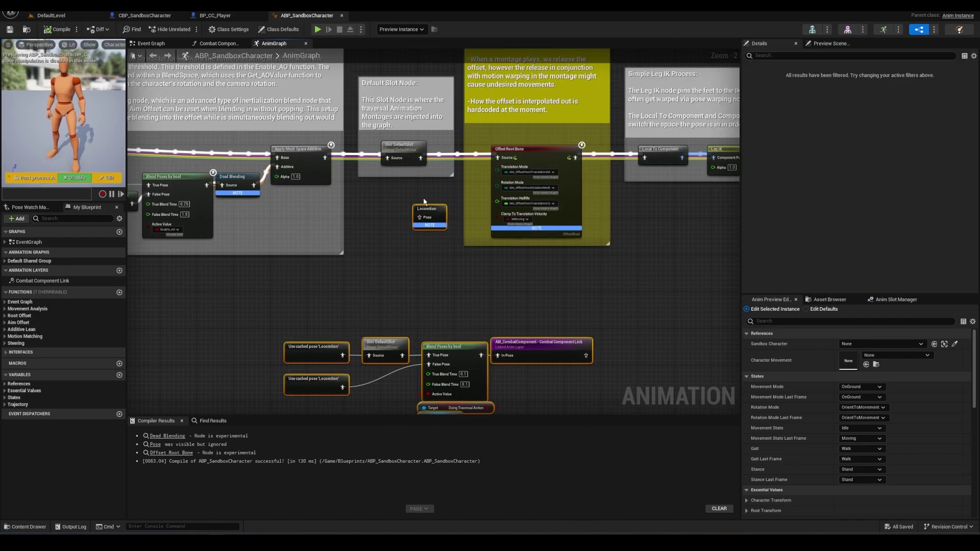
Connect Apply Mesh Space Additive to the Locomotion cached pose and the Combat Component Link output to Offset Root Bone's Source, then compile
{"action": "left_click_drag", "start_coordinate": [325, 158], "coordinate": [409, 206]}
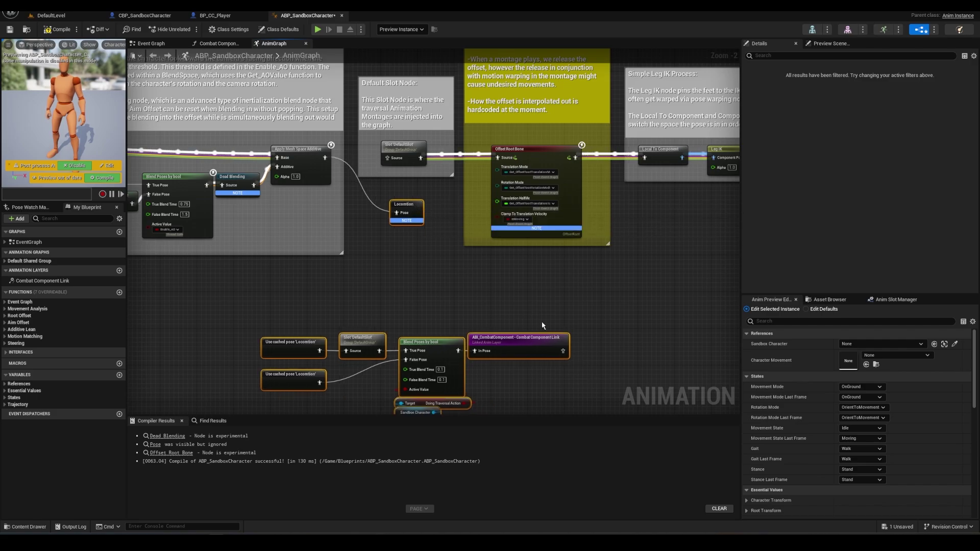
{"action": "left_click_drag", "start_coordinate": [562, 351], "coordinate": [497, 158]}
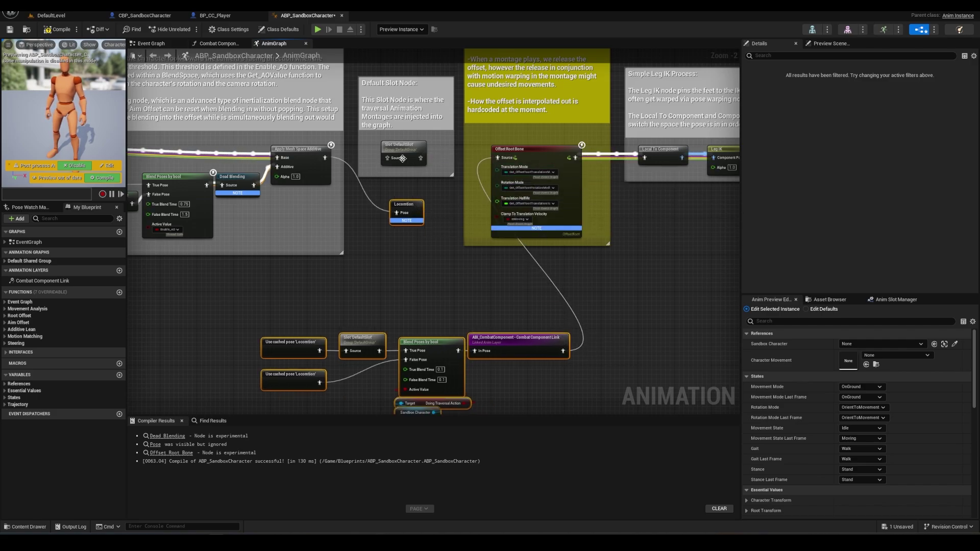
{"action": "left_click", "coordinate": [51, 34]}
Set the Combat Component Link node's instance class to ABP_CombatComponent, enable receiving and propagating notifies, and compile
{"action": "right_click_drag", "start_coordinate": [561, 373], "coordinate": [560, 315]}
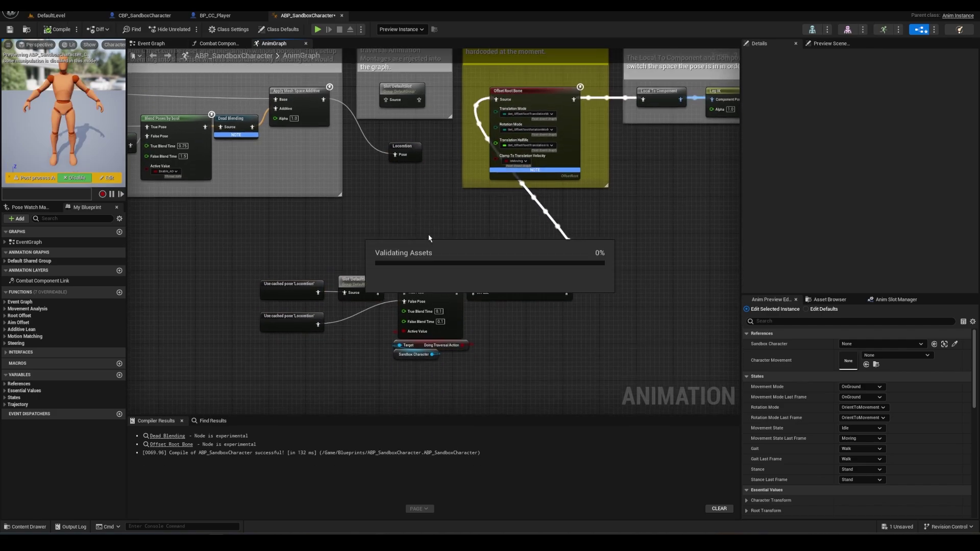
{"action": "left_click", "coordinate": [551, 293]}
{"action": "left_click", "coordinate": [837, 88]}
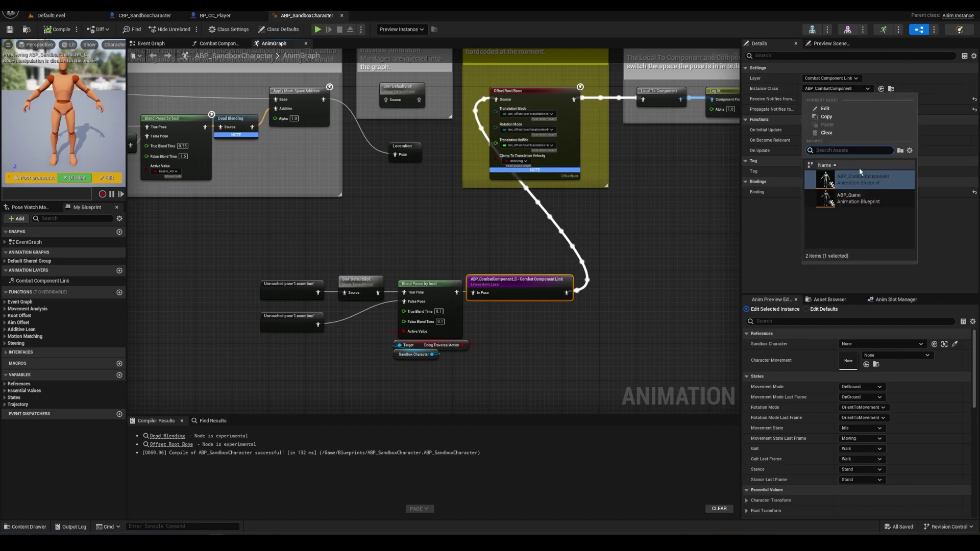
{"action": "left_click", "coordinate": [755, 114]}
{"action": "left_click", "coordinate": [804, 100]}
{"action": "left_click", "coordinate": [804, 109]}
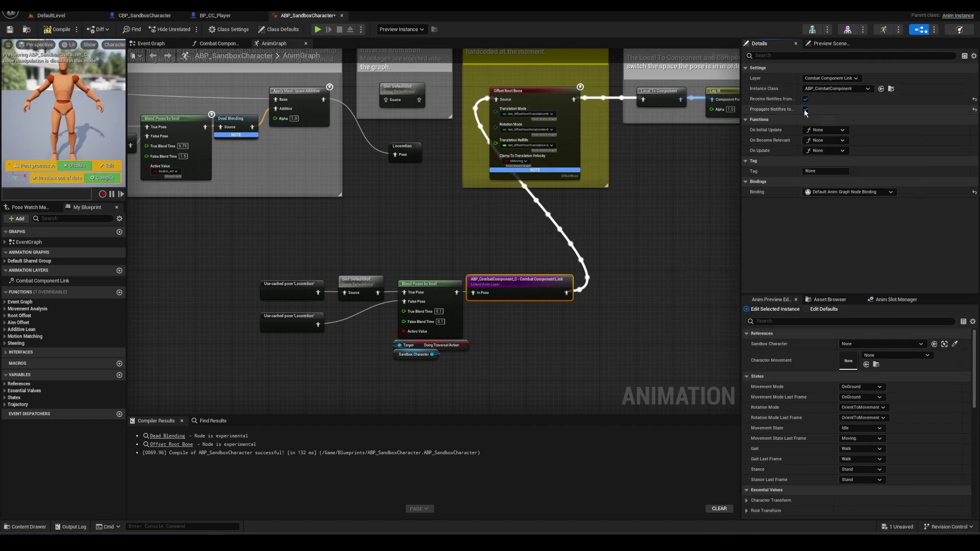
{"action": "left_click", "coordinate": [59, 31]}
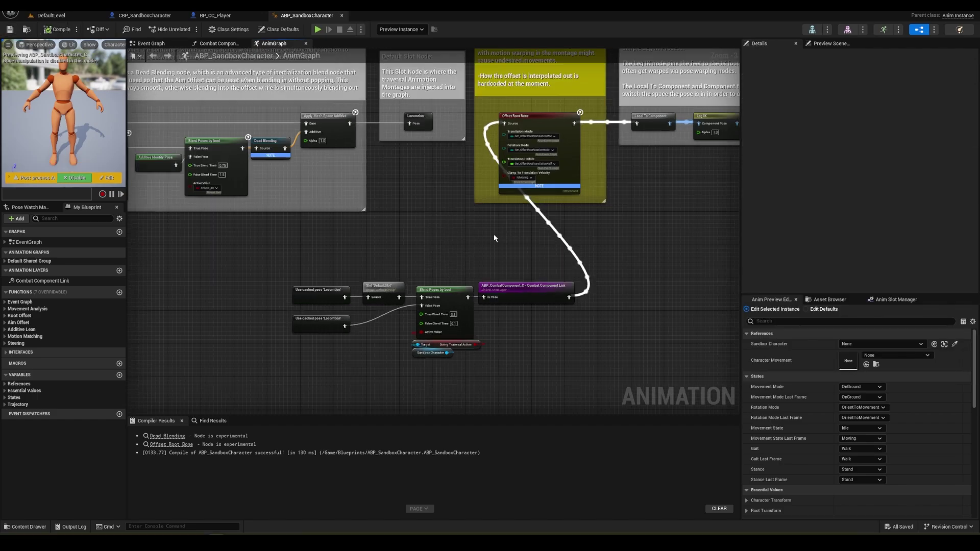
Enable Use External Locomotion and Blocking Flips Yaw on the BP_CombatComponent in CBP_SandboxCharacter and save
{"action": "left_click", "coordinate": [51, 15]}
{"action": "left_click", "coordinate": [153, 16]}
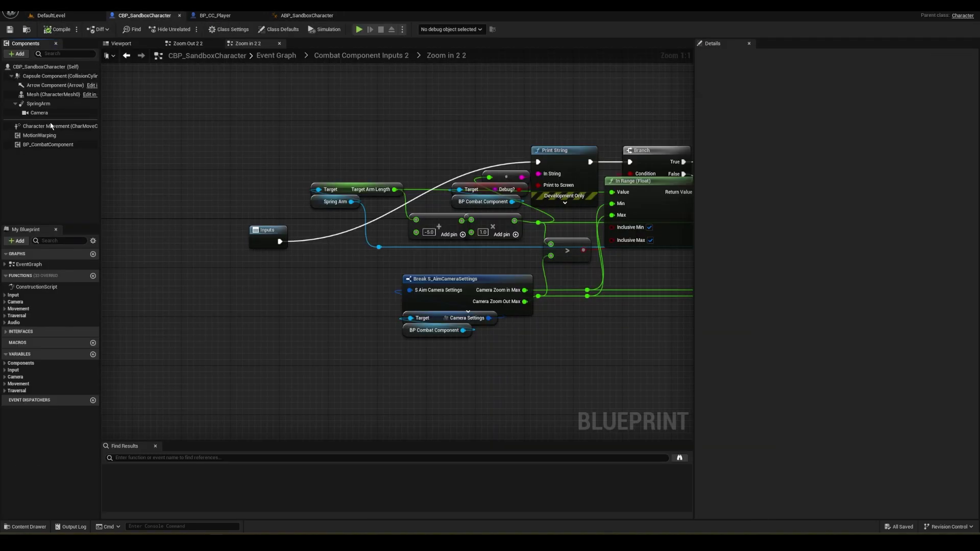
{"action": "left_click", "coordinate": [46, 145]}
{"action": "left_click", "coordinate": [767, 223]}
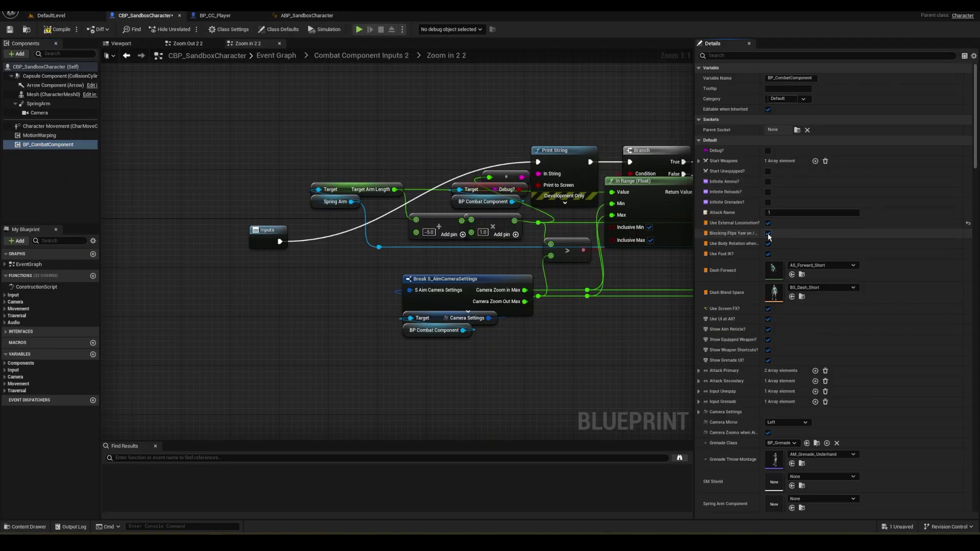
{"action": "key", "text": "ctrl+s"}
Play-test DefaultLevel by running and jumping with the sandbox character
{"action": "left_click", "coordinate": [51, 15]}
{"action": "left_click", "coordinate": [410, 431]}
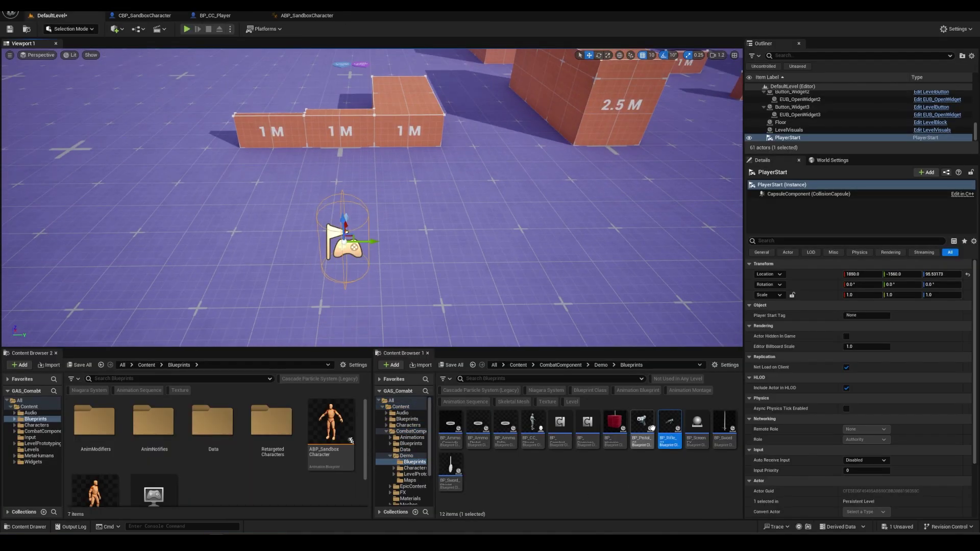
{"action": "key", "text": "alt+p"}
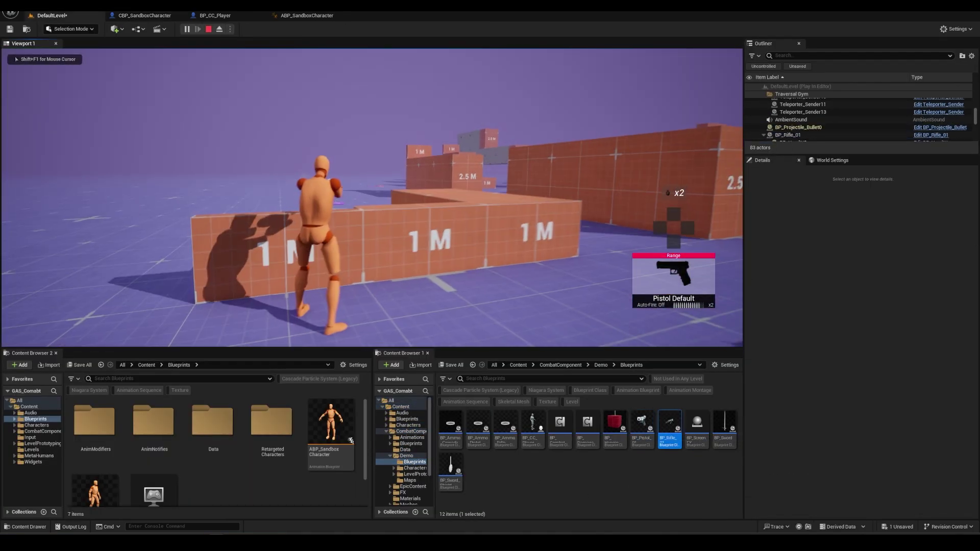
{"action": "key", "text": "w"}
{"action": "key", "text": "space"}
{"action": "key", "text": "space"}
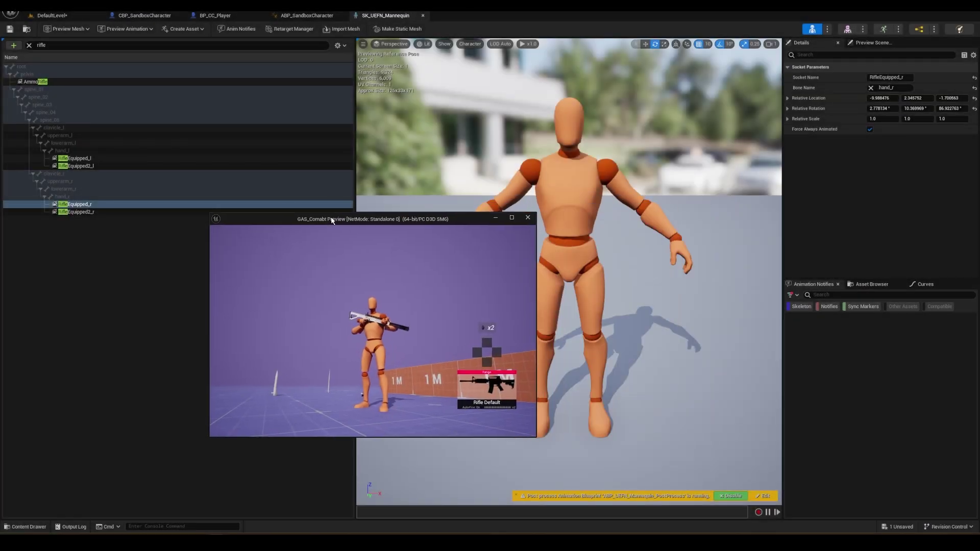
Rotate the RifleEquipped_r socket on SK_UEFN_Mannequin to about -13.7°, 0°, 109.5° while checking the rifle in the running game preview
{"action": "left_click_drag", "start_coordinate": [332, 221], "coordinate": [221, 245]}
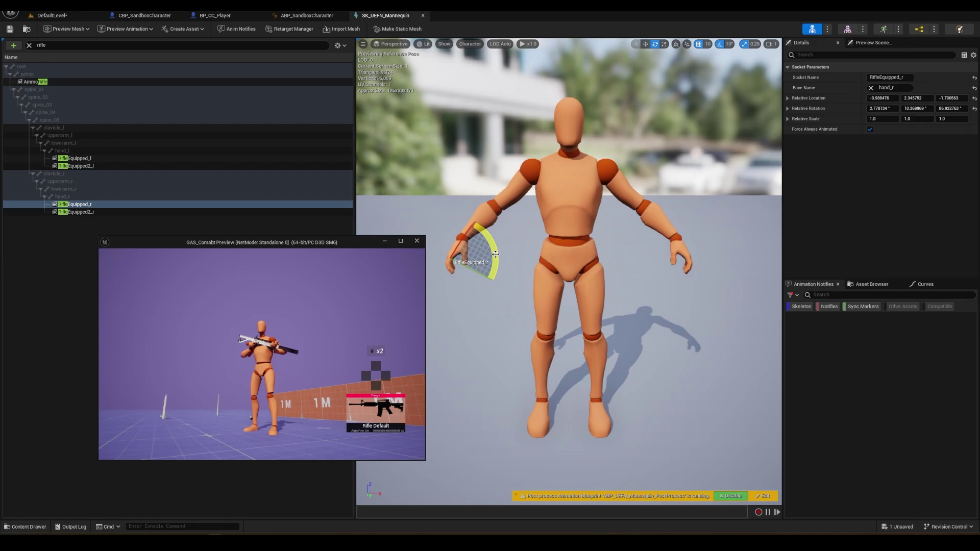
{"action": "left_click_drag", "start_coordinate": [495, 254], "coordinate": [491, 271]}
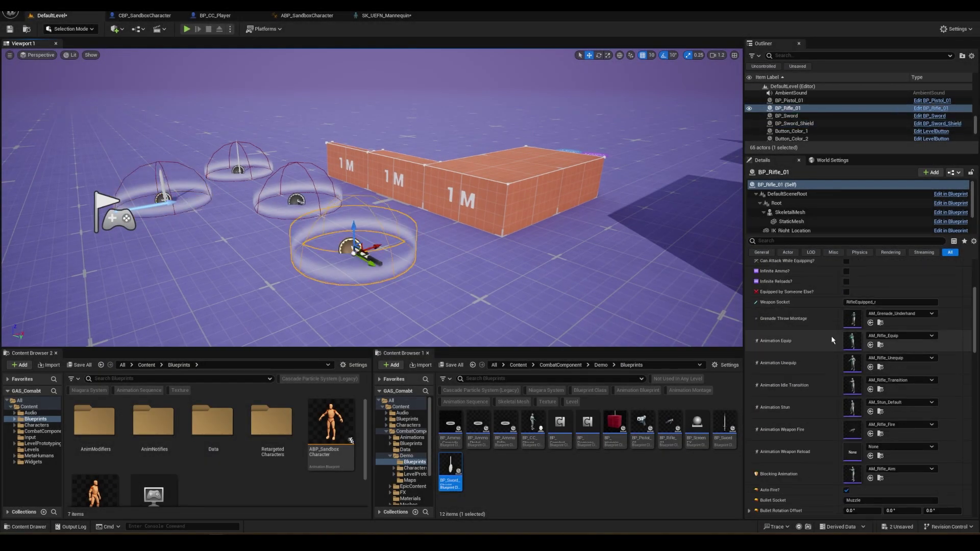
{"action": "scroll", "coordinate": [831, 340], "scroll_direction": "down", "scroll_amount": 10}
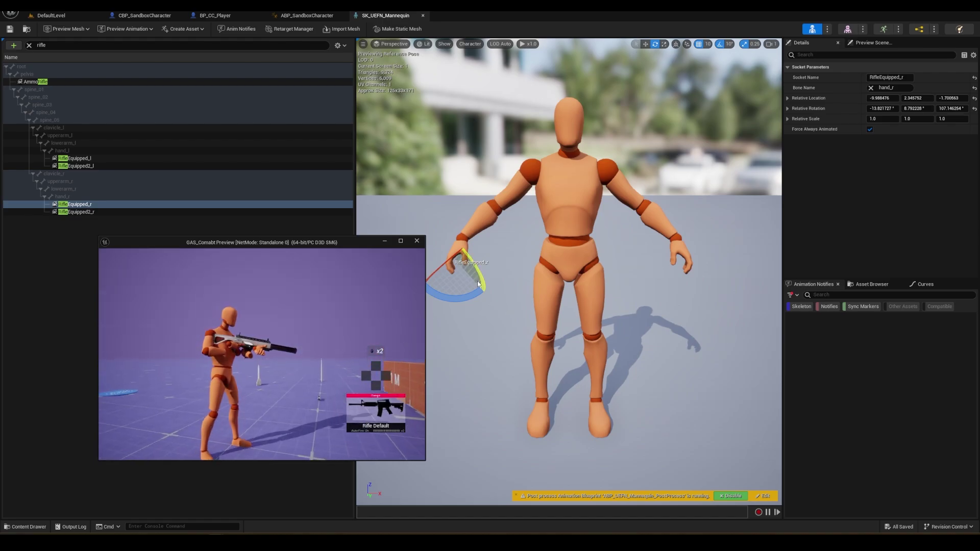
{"action": "left_click_drag", "start_coordinate": [484, 294], "coordinate": [485, 271]}
{"action": "right_click_drag", "start_coordinate": [486, 271], "coordinate": [459, 265]}
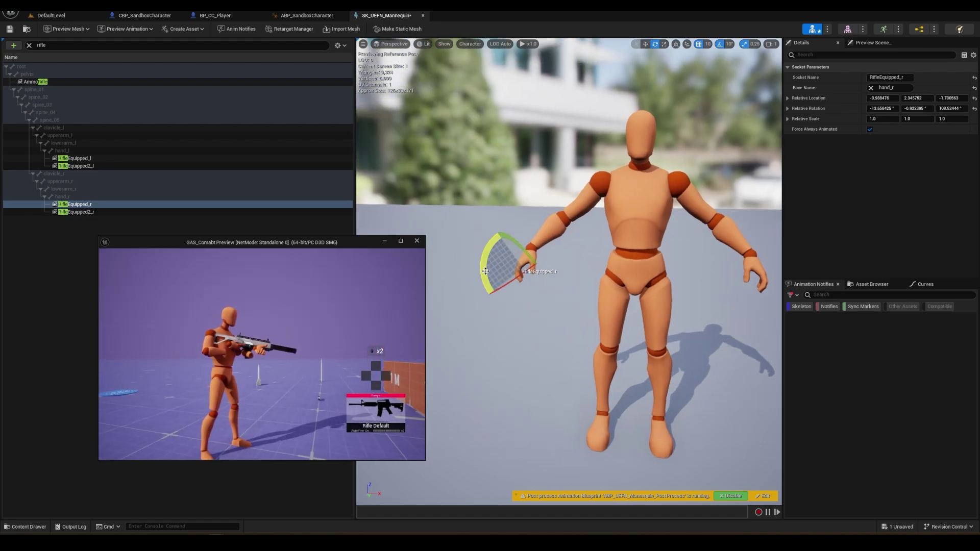
{"action": "left_click_drag", "start_coordinate": [545, 305], "coordinate": [481, 266]}
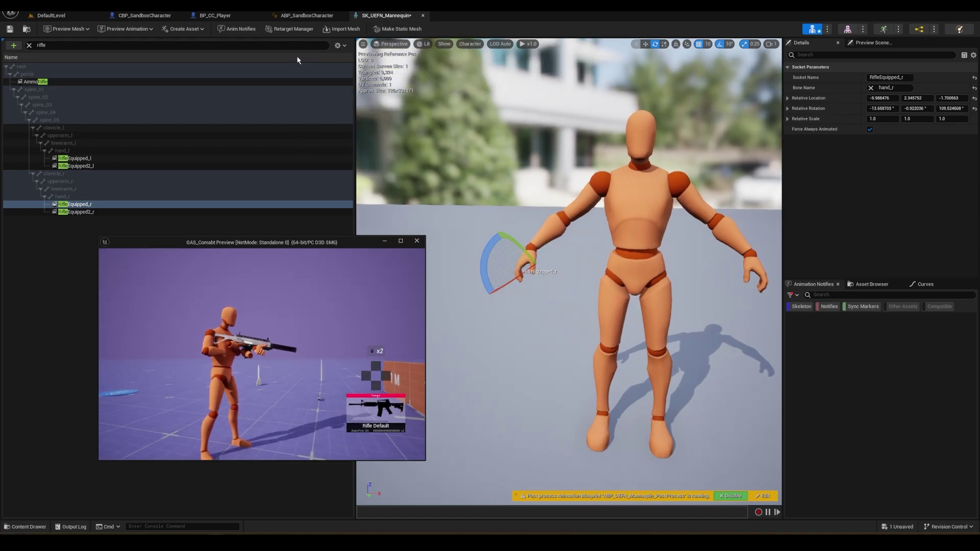
Show the skeleton's retargeting options and recursively set translation retargeting to Animation Scaled from root and Skeleton from spine_01
{"action": "left_click", "coordinate": [338, 45]}
{"action": "left_click", "coordinate": [373, 94]}
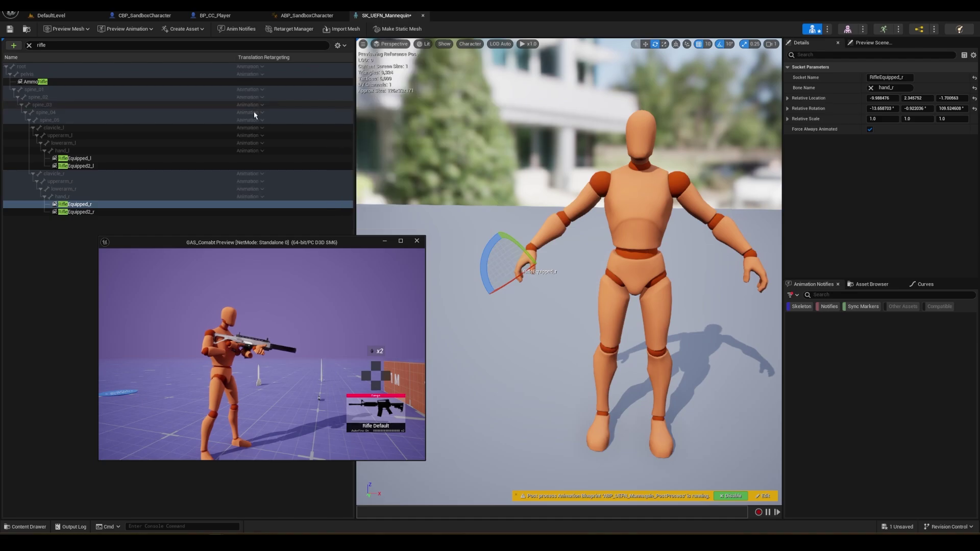
{"action": "left_click", "coordinate": [29, 45]}
{"action": "right_click", "coordinate": [250, 68]}
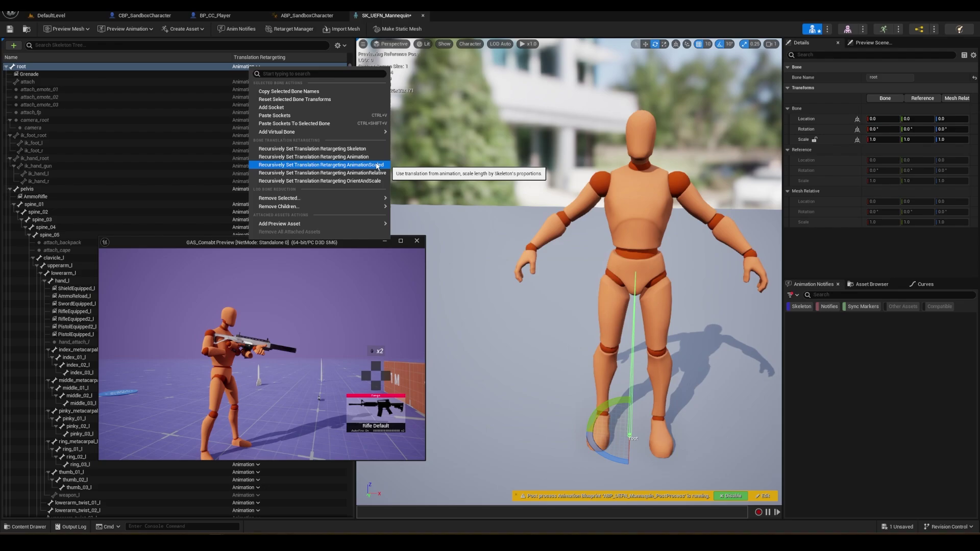
{"action": "left_click", "coordinate": [327, 165]}
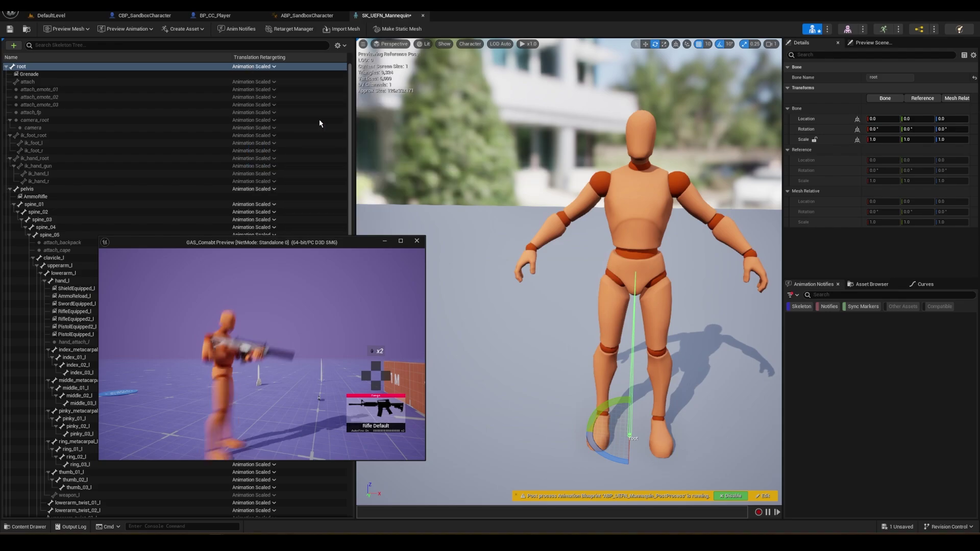
{"action": "right_click", "coordinate": [257, 205]}
{"action": "left_click", "coordinate": [362, 285]}
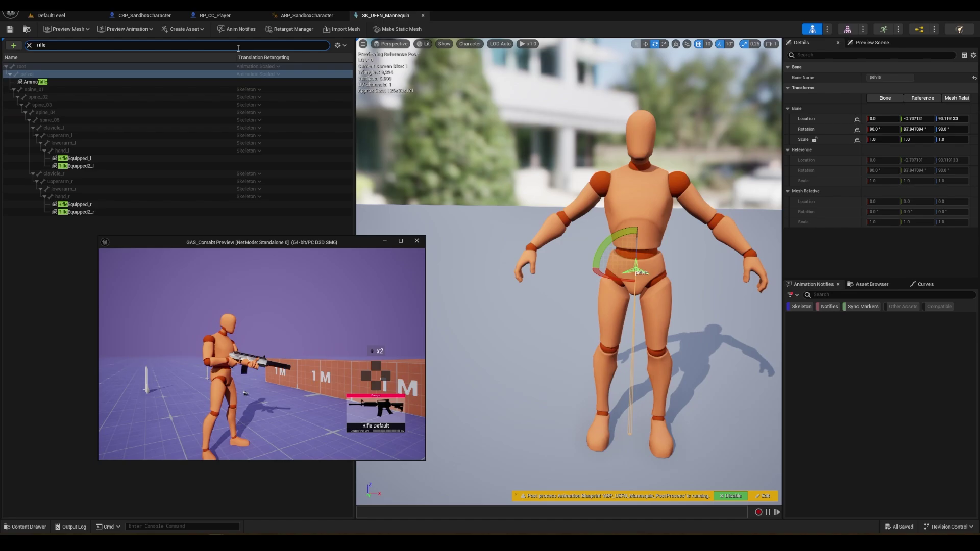
Readjust the RifleEquipped_r socket's position and rotation so that the rifle fits the character's right hand
{"action": "left_click", "coordinate": [75, 204]}
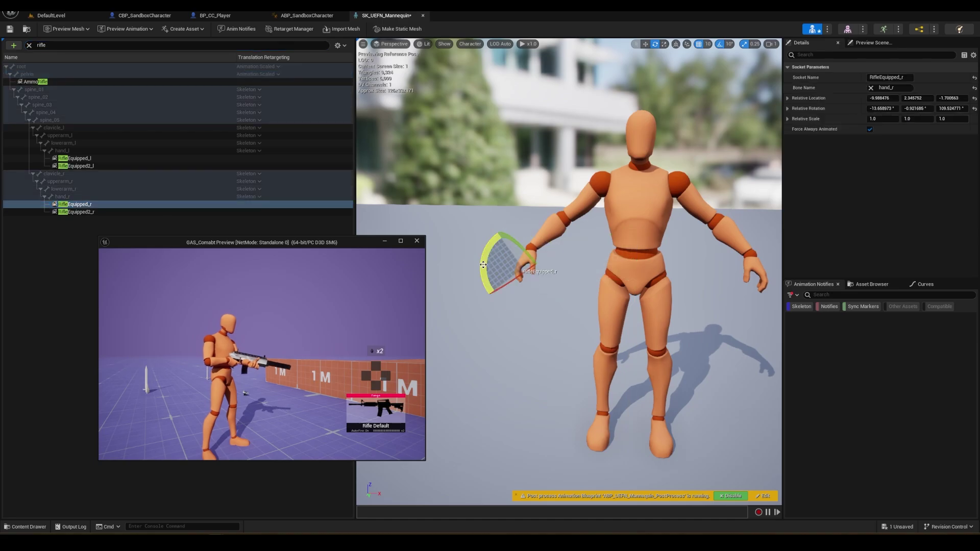
{"action": "key", "text": "e"}
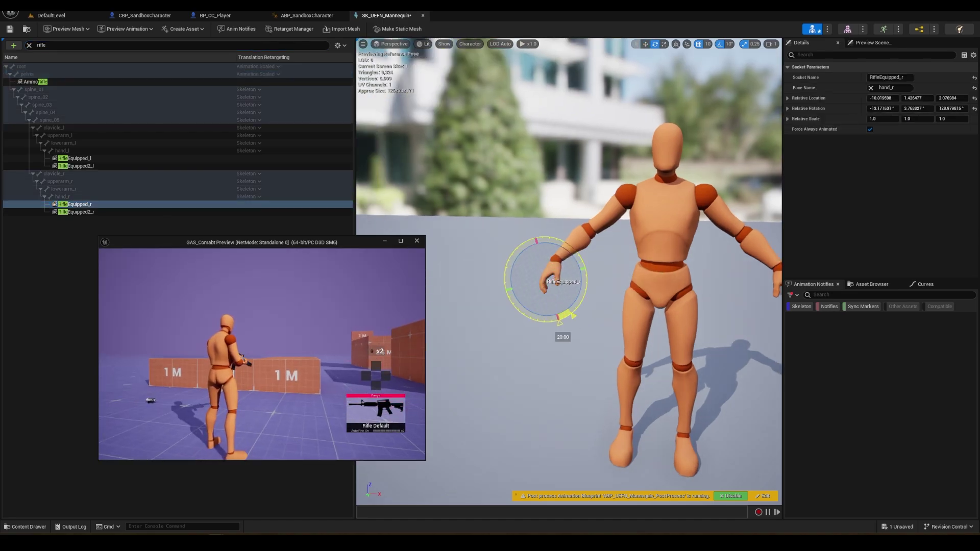
{"action": "mouse_move", "coordinate": [561, 301]}
{"action": "left_mouse_down"}
{"action": "mouse_move", "coordinate": [541, 285]}
{"action": "mouse_move", "coordinate": [554, 287]}
{"action": "left_mouse_up"}
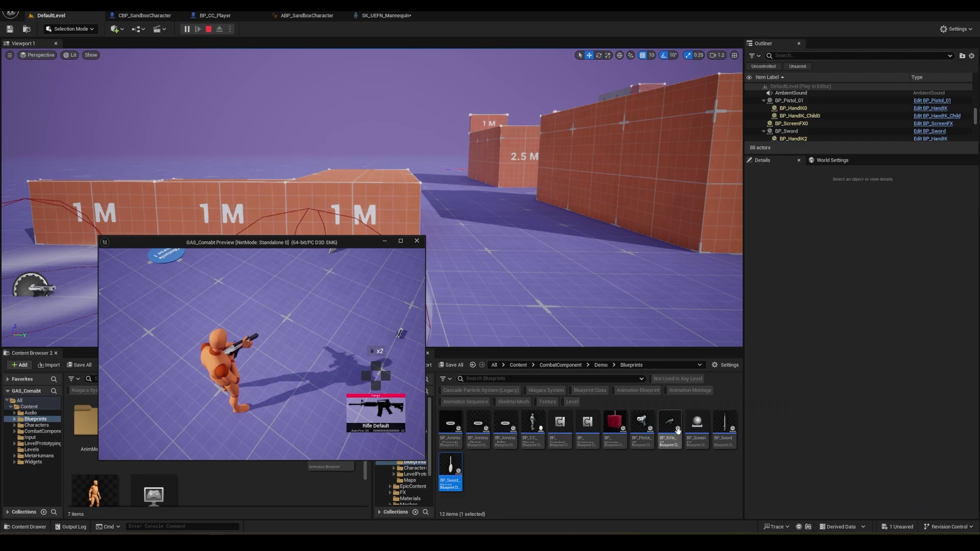
Open BP_Rifle_01 from the Combat Component demo blueprints and reposition its IK_Left_Location component on the rifle
{"action": "double_click", "coordinate": [677, 430]}
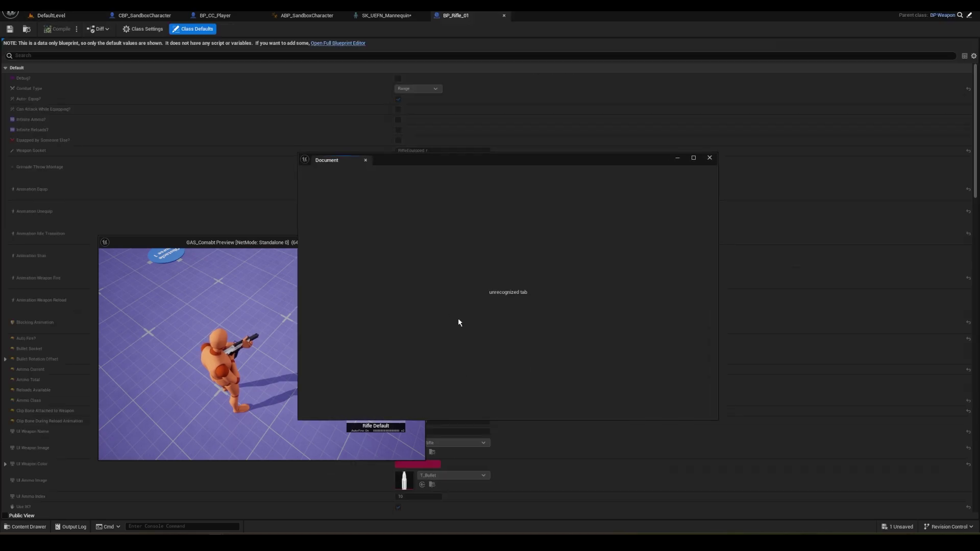
{"action": "double_click", "coordinate": [29, 122]}
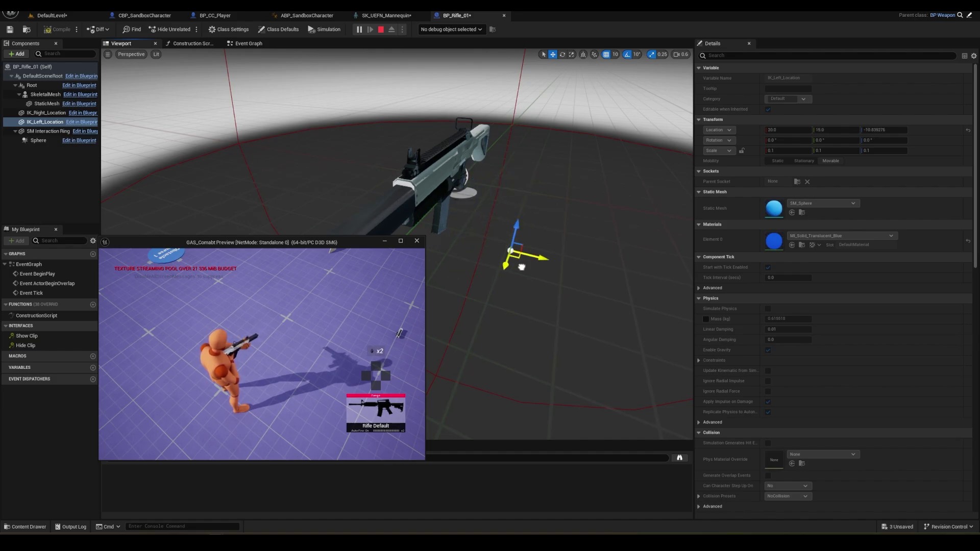
{"action": "left_click", "coordinate": [458, 187]}
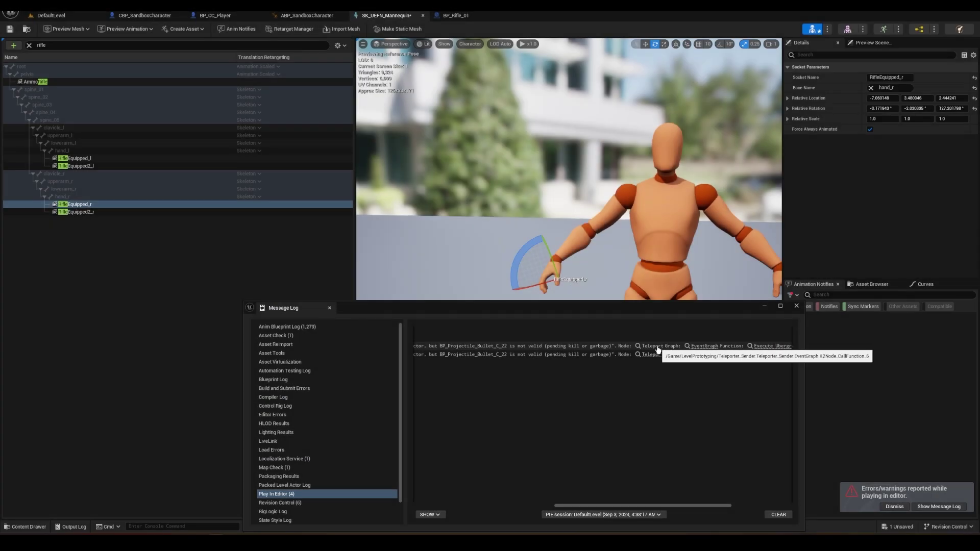
Open the Teleporter_Sender graph from the logged Teleport error and add a Cast To Character node from the overlap event's Other Actor
{"action": "left_click", "coordinate": [656, 346]}
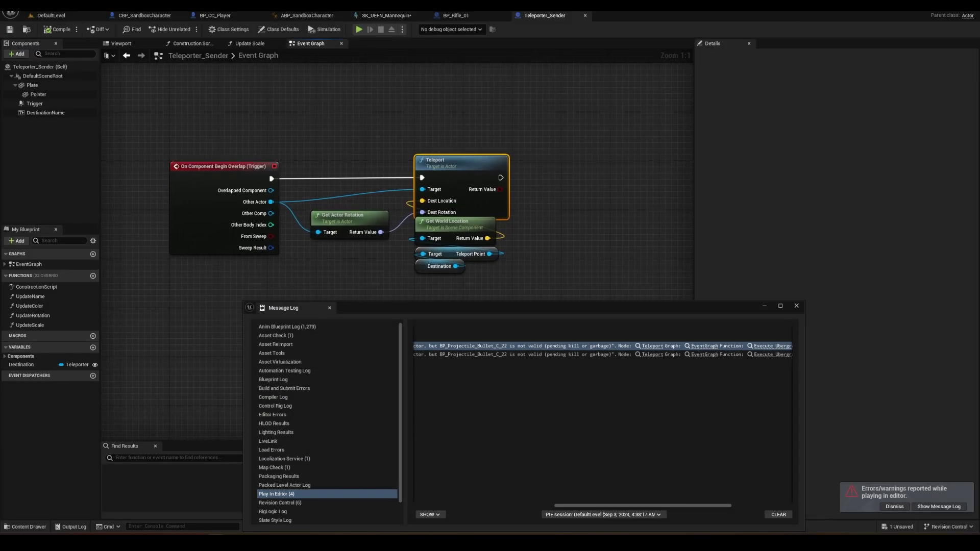
{"action": "left_click", "coordinate": [796, 306]}
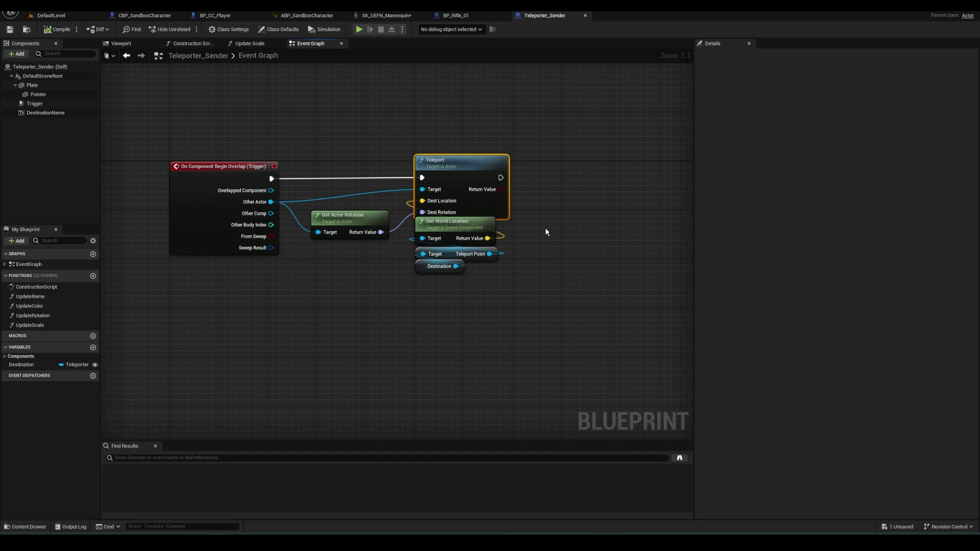
{"action": "left_click_drag", "start_coordinate": [276, 204], "coordinate": [291, 193]}
{"action": "type", "text": "cast to char"}
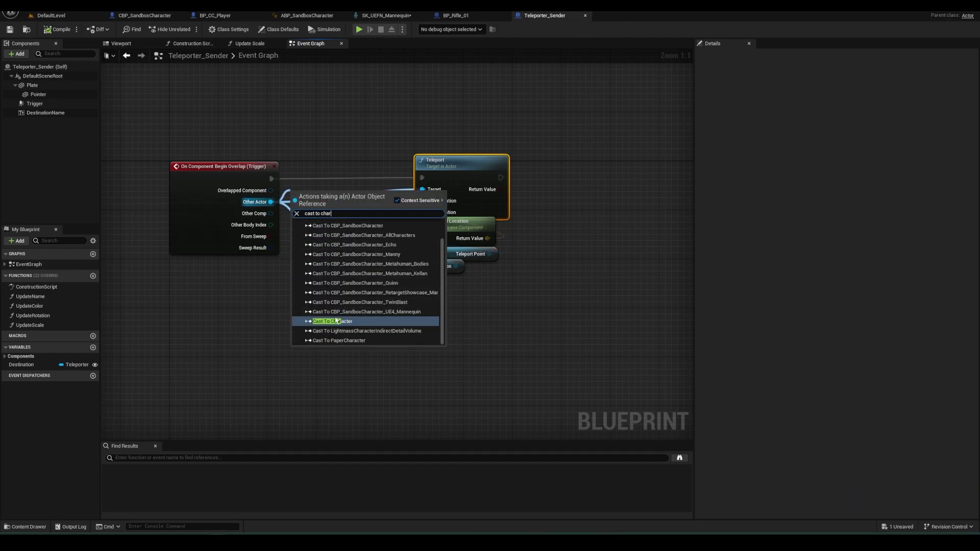
{"action": "left_click", "coordinate": [336, 320]}
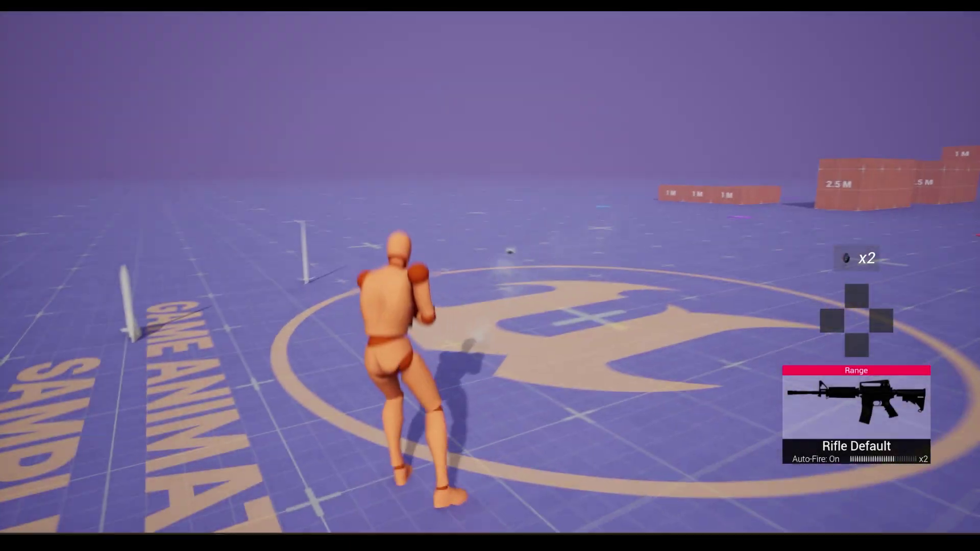
Play-test the level by switching the character's weapon from the rifle to the pistol
{"action": "key", "text": "2"}
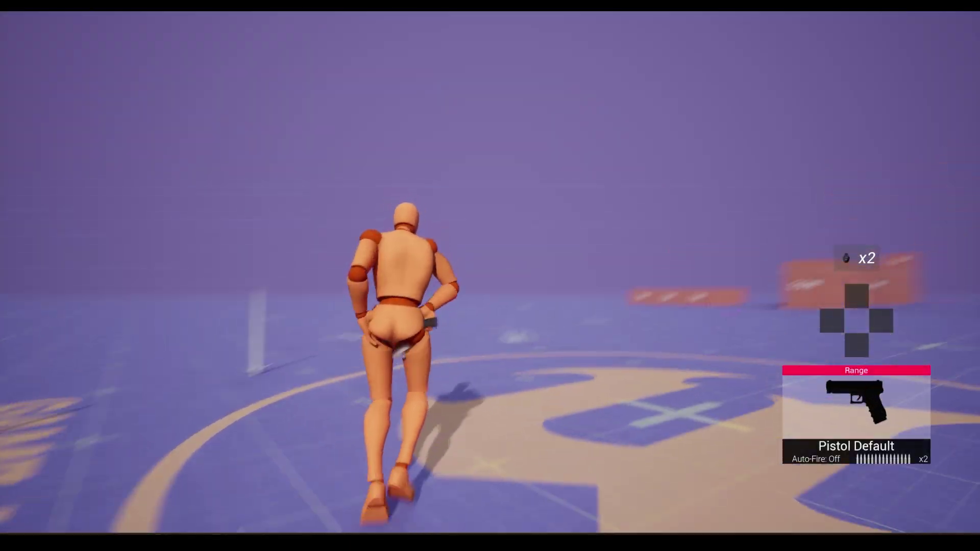